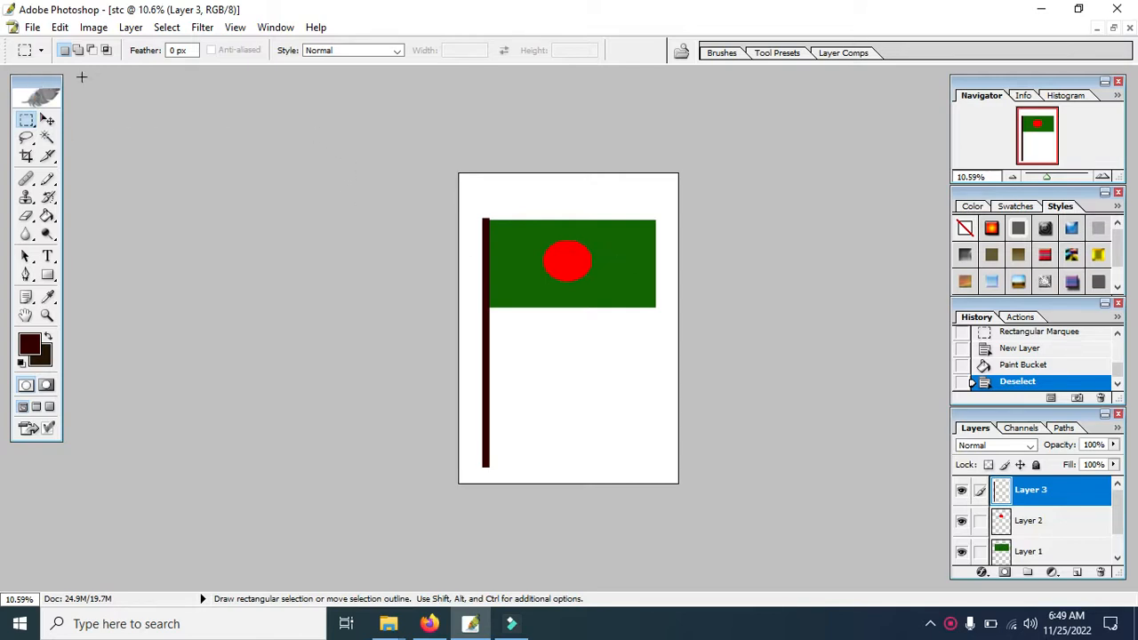
Hide the Tools, History and Layers palettes from the workspace.
click(271, 28)
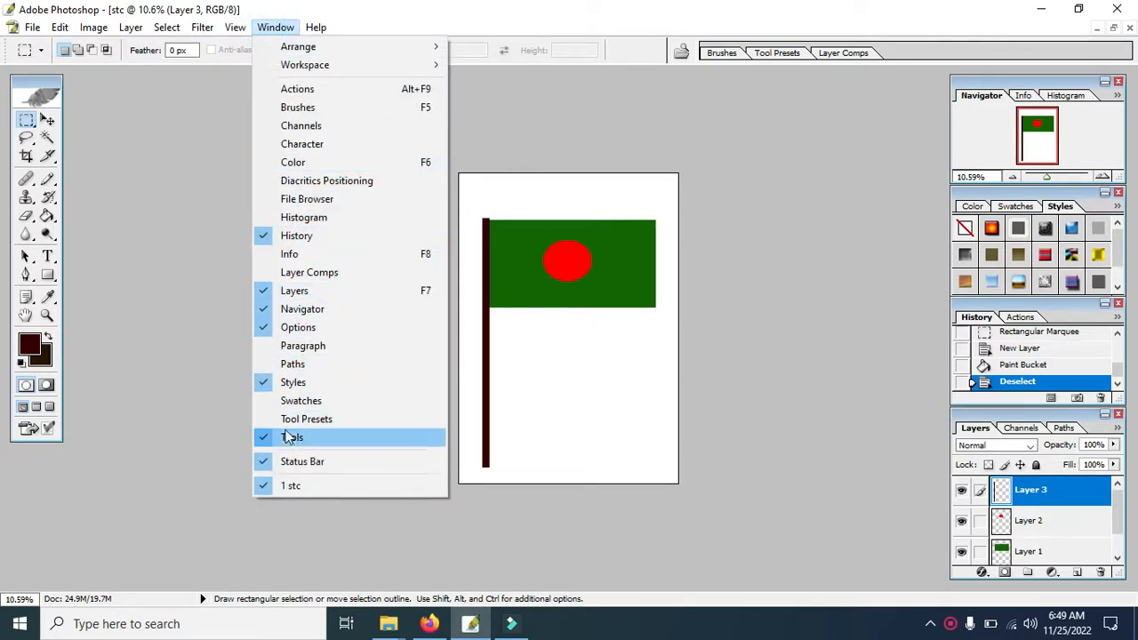
click(289, 436)
click(273, 28)
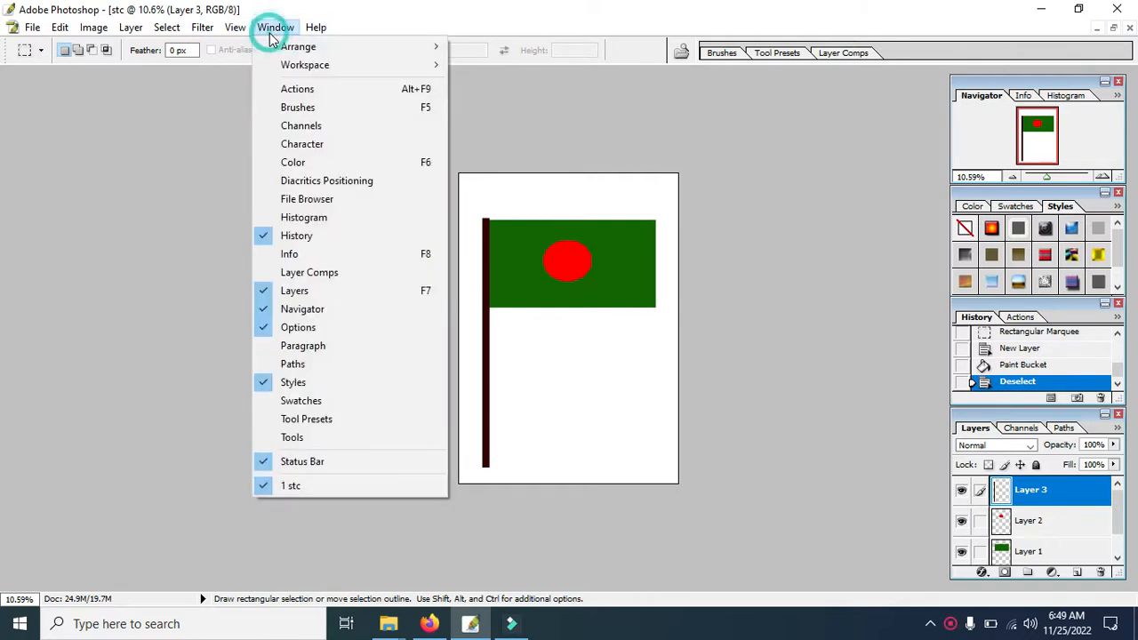
click(301, 238)
click(276, 28)
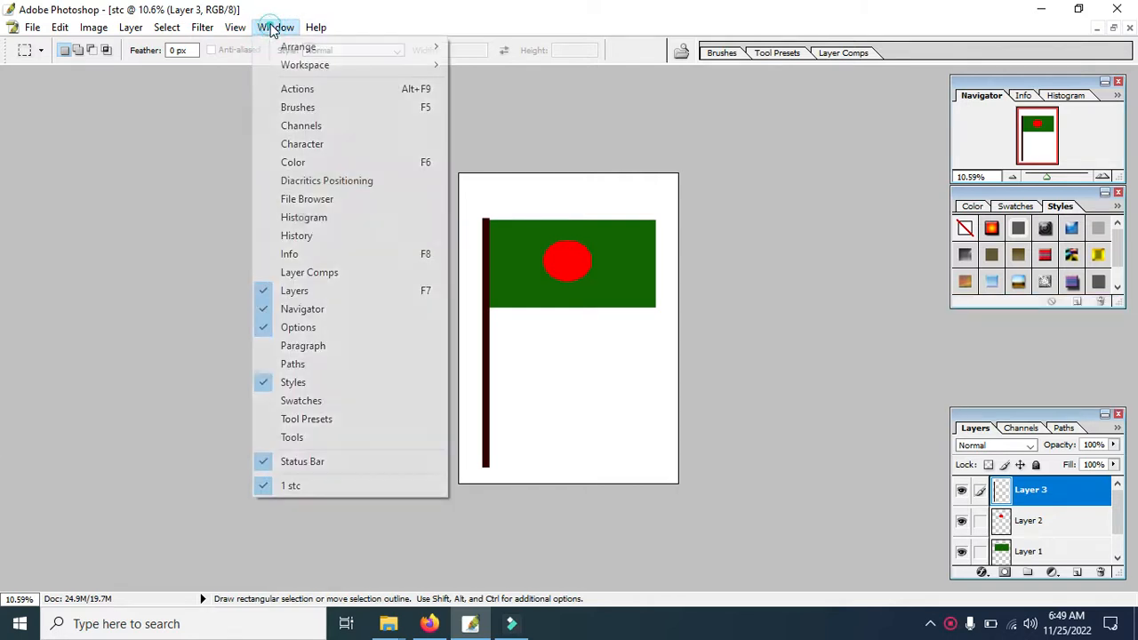
click(296, 292)
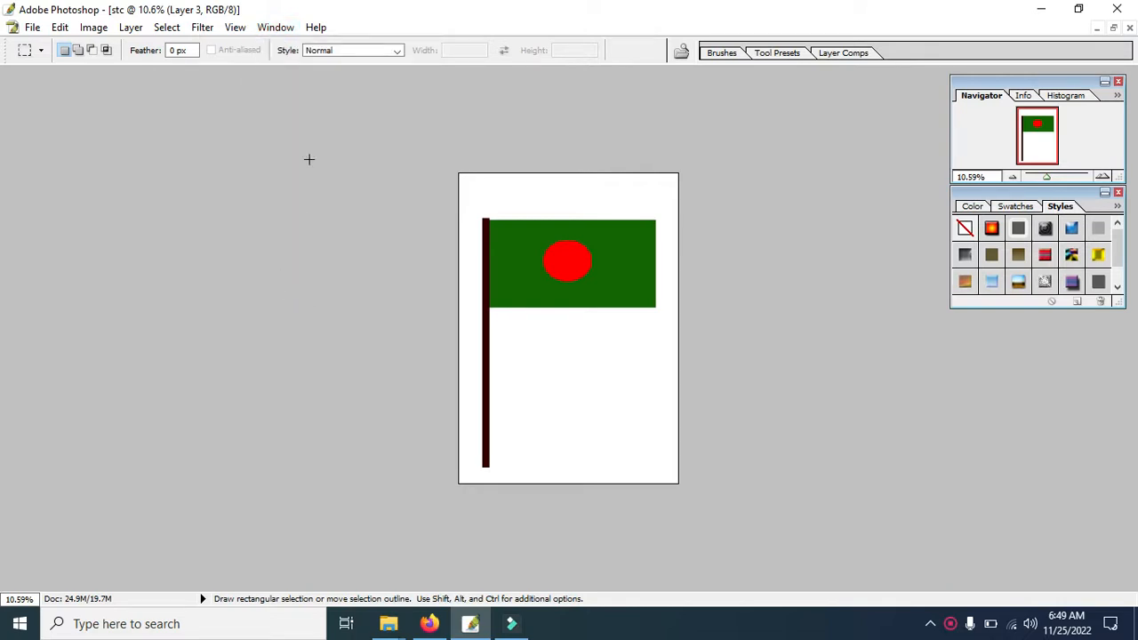
Hide the Navigator, Options and Styles palettes as well as the Status Bar.
click(271, 28)
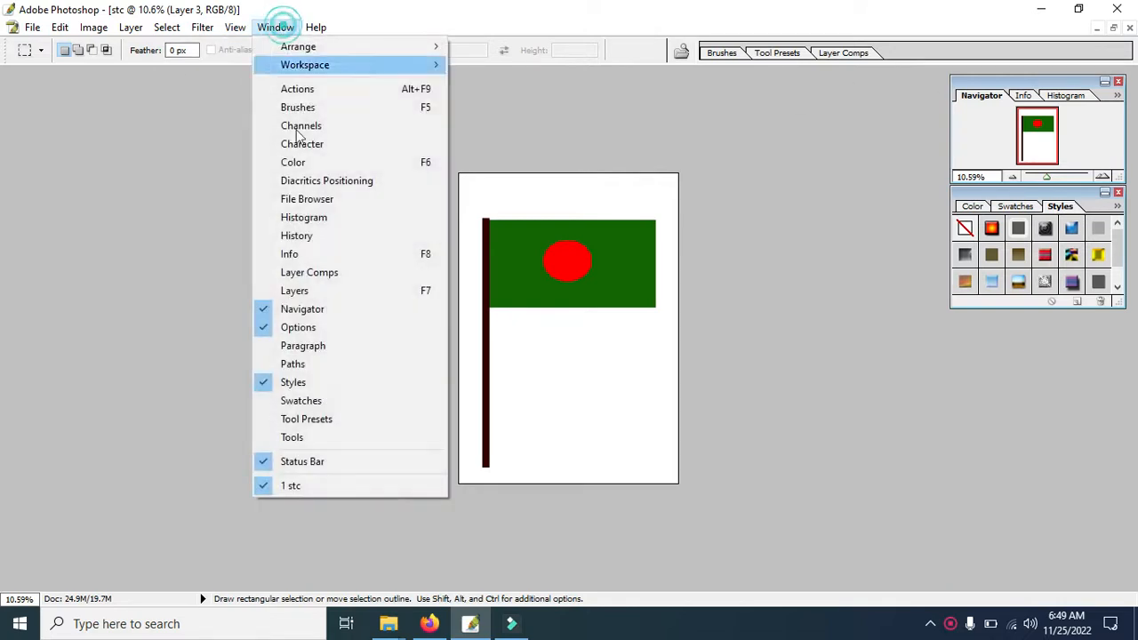
click(296, 313)
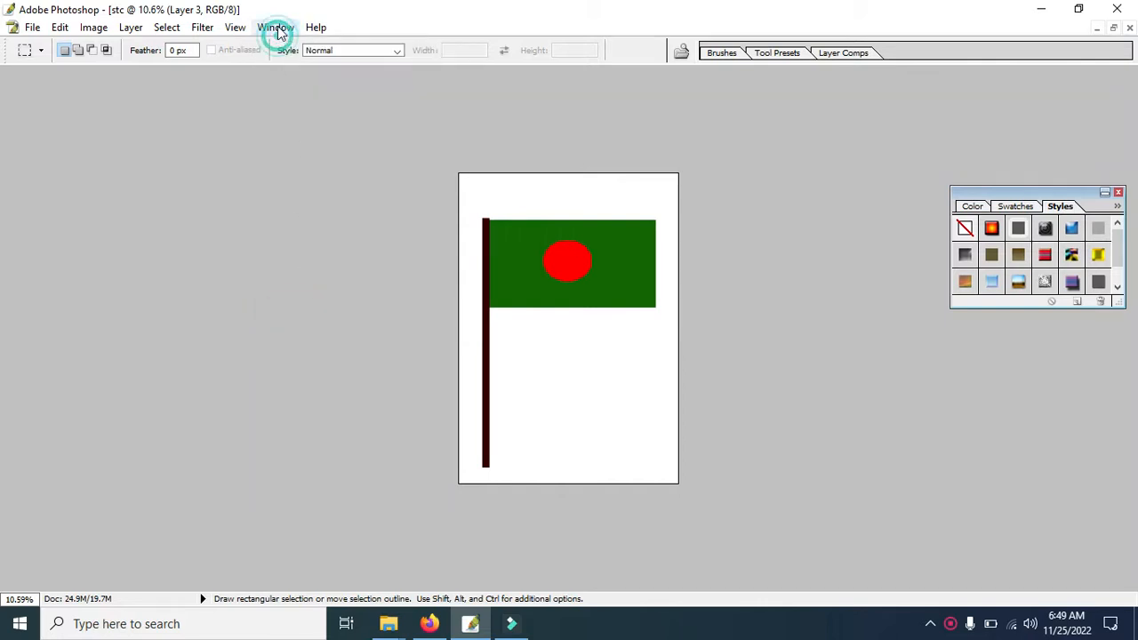
click(277, 29)
click(307, 329)
click(275, 28)
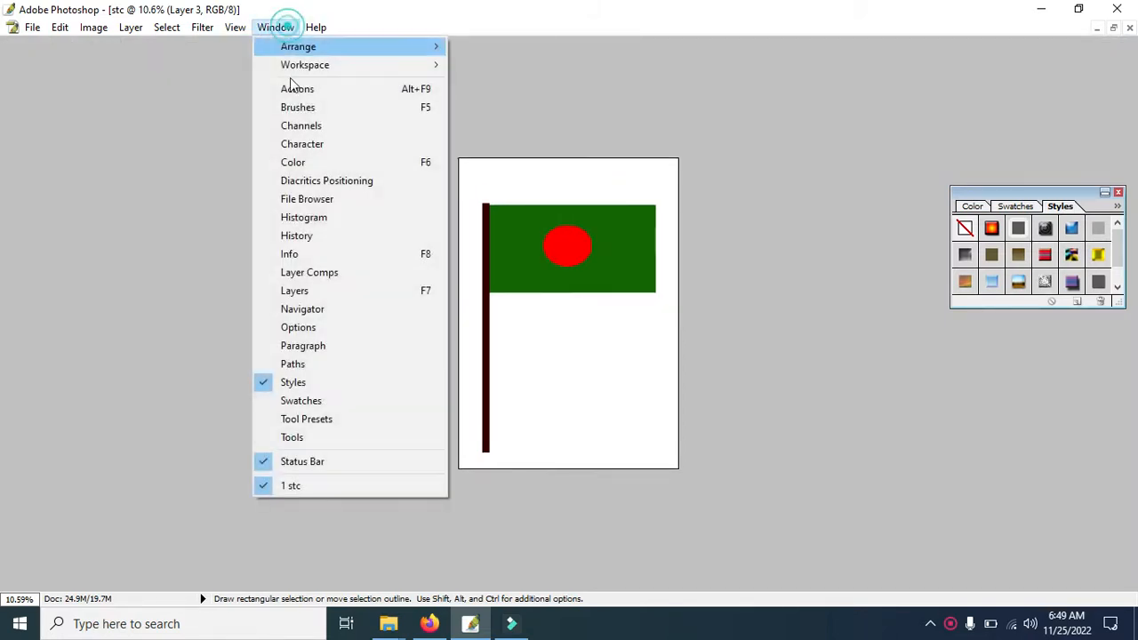
click(294, 384)
click(279, 30)
click(281, 459)
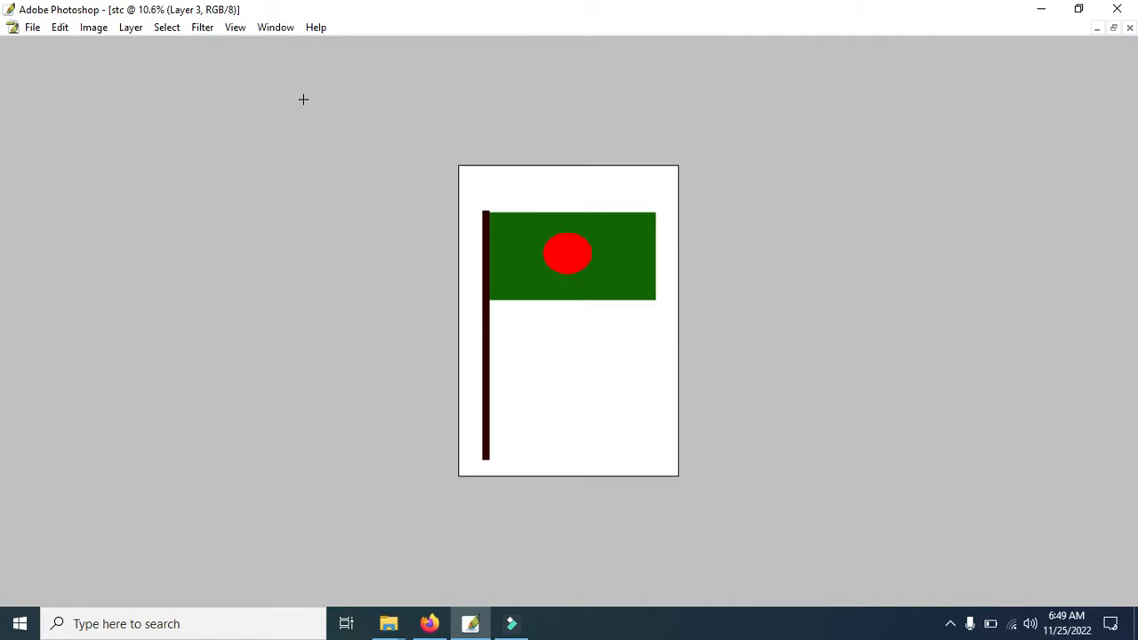
Restore the default workspace layout by resetting the palette locations.
click(276, 31)
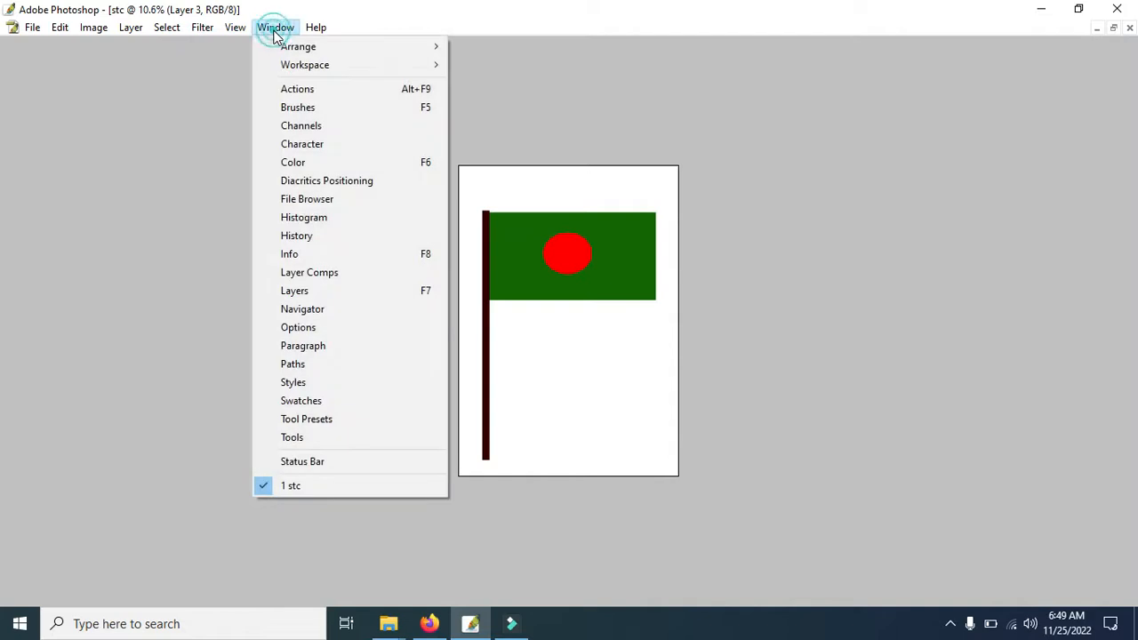
click(275, 31)
click(275, 31)
mouse_move(303, 69)
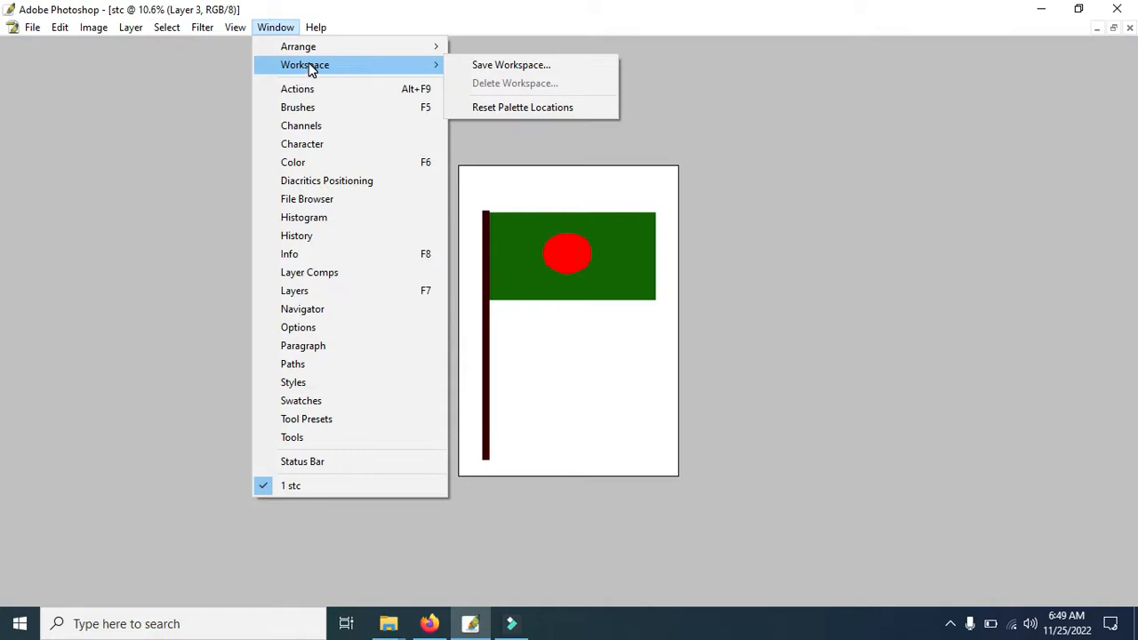
click(531, 109)
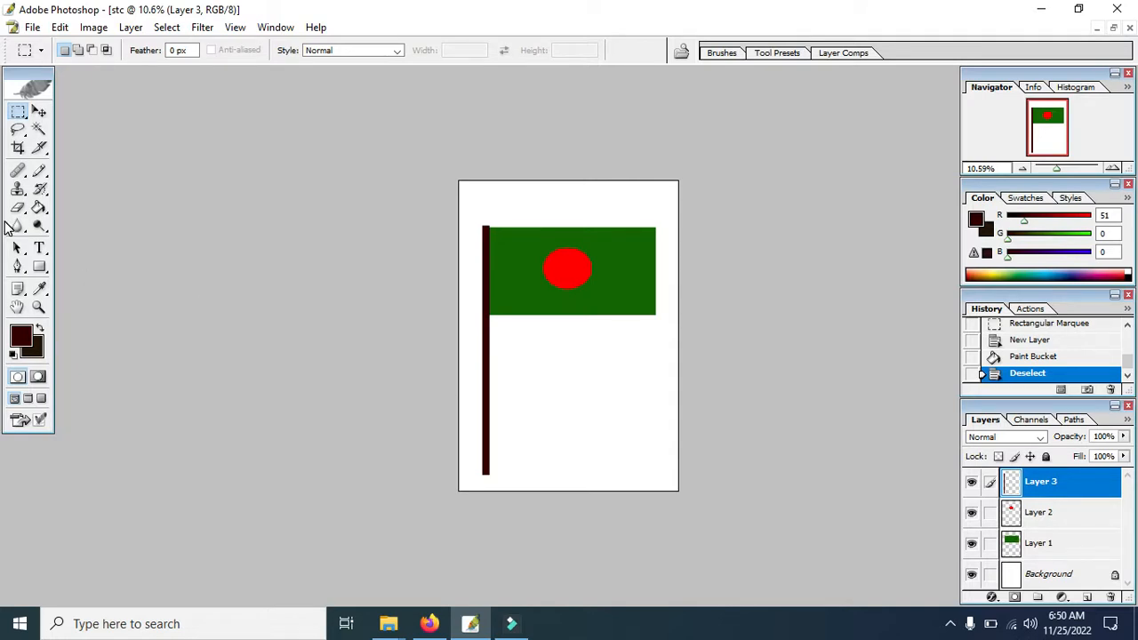
Compare the available options of the Crop, Rectangular Marquee and Move tools, finishing on the Rectangular Marquee tool.
click(19, 149)
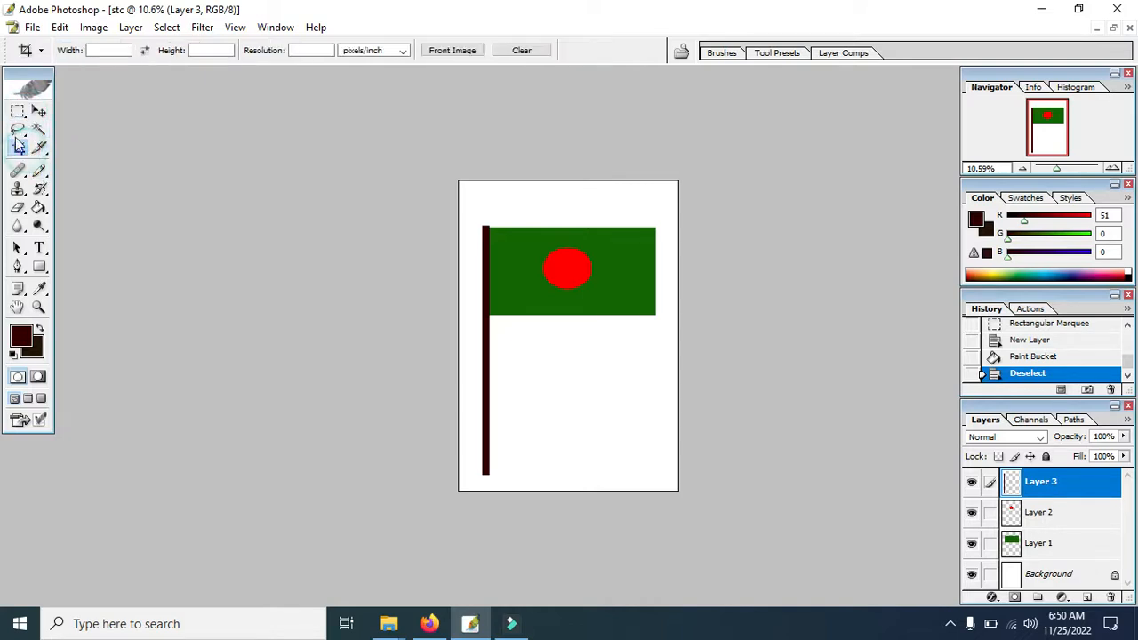
click(368, 51)
click(368, 51)
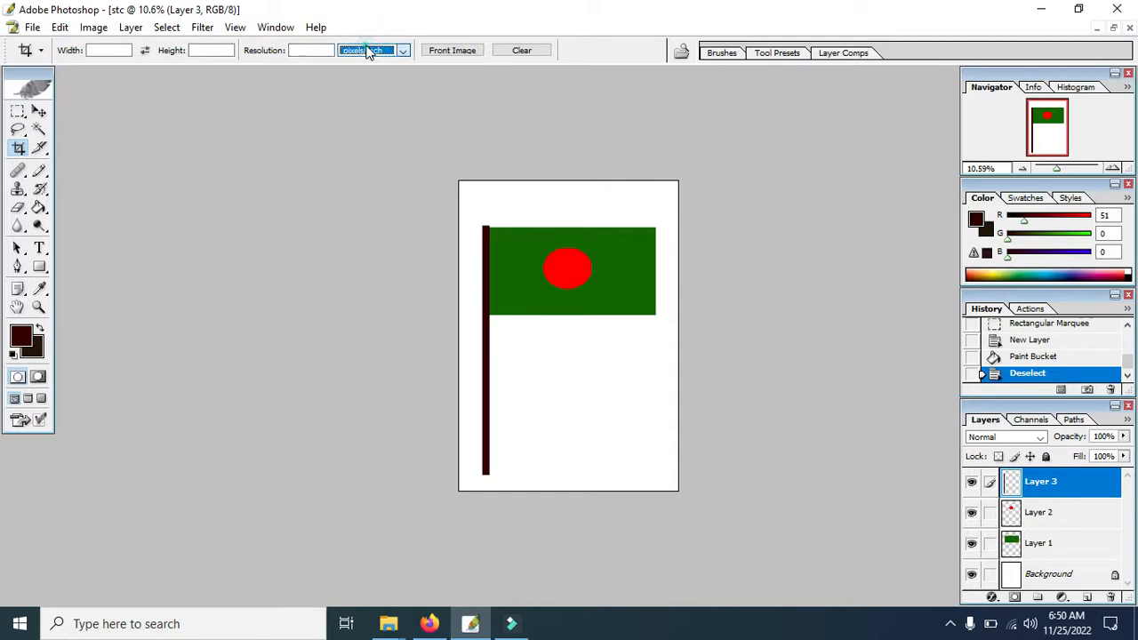
click(18, 112)
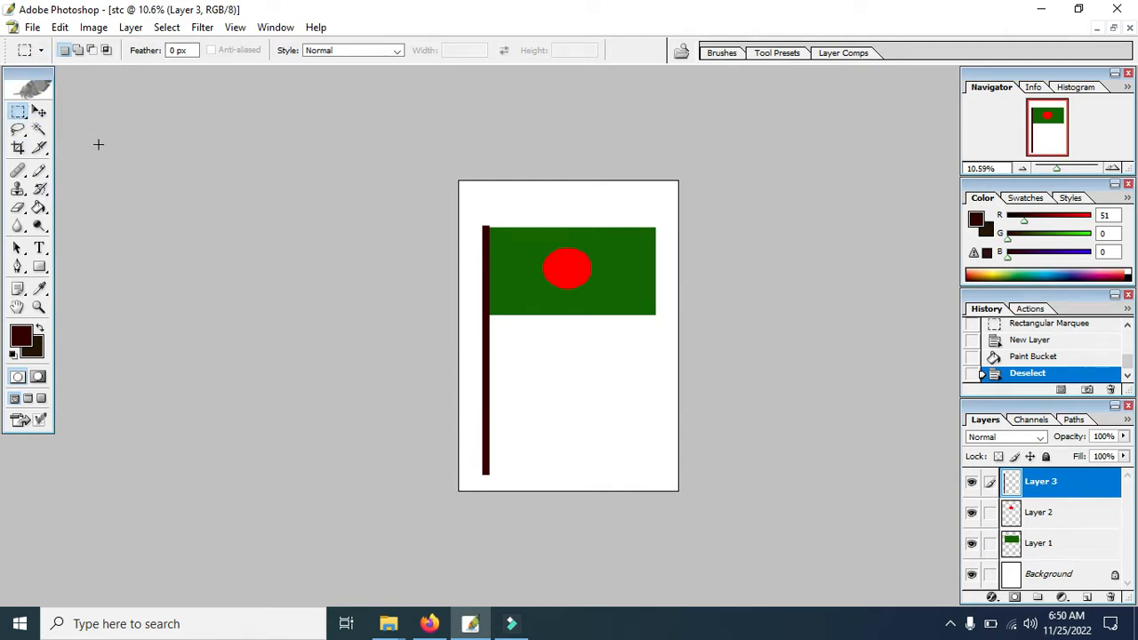
click(40, 112)
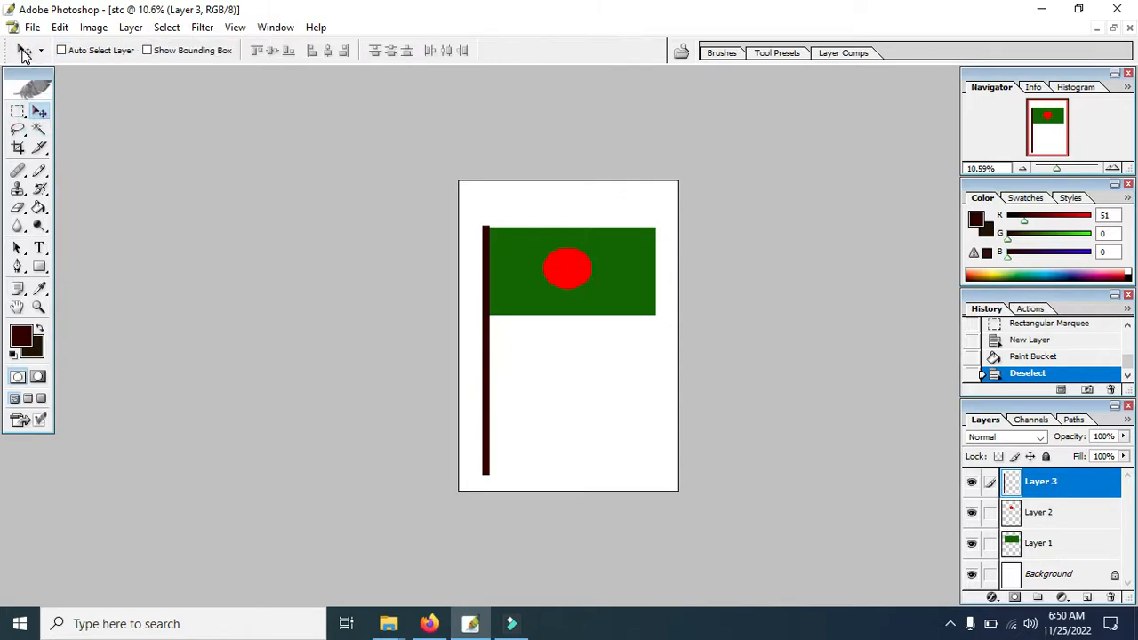
click(19, 112)
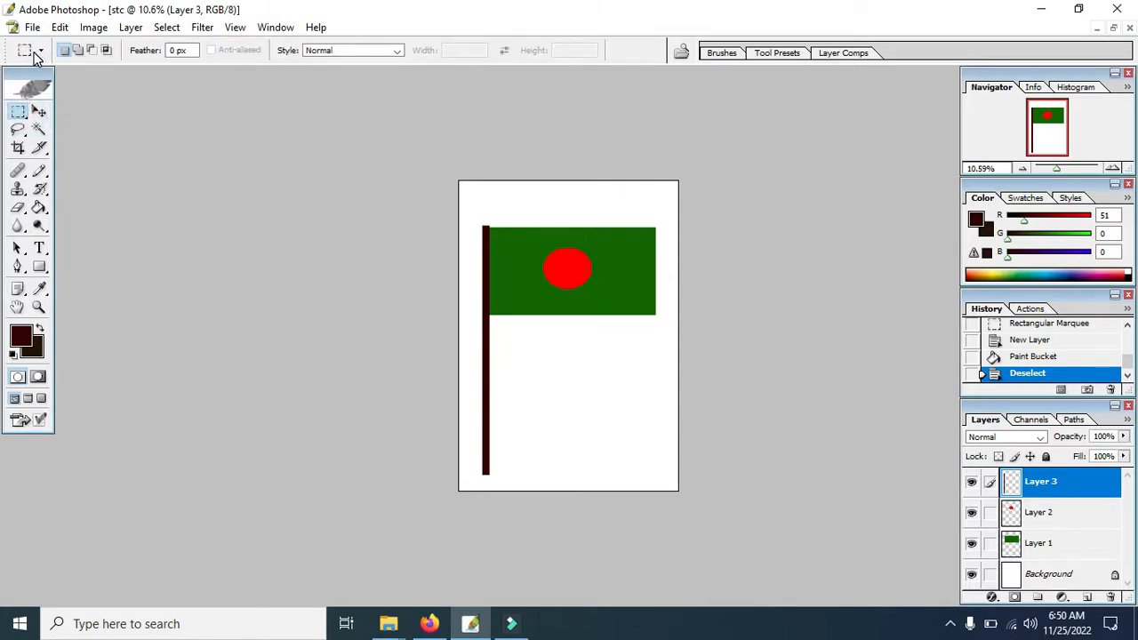
click(19, 148)
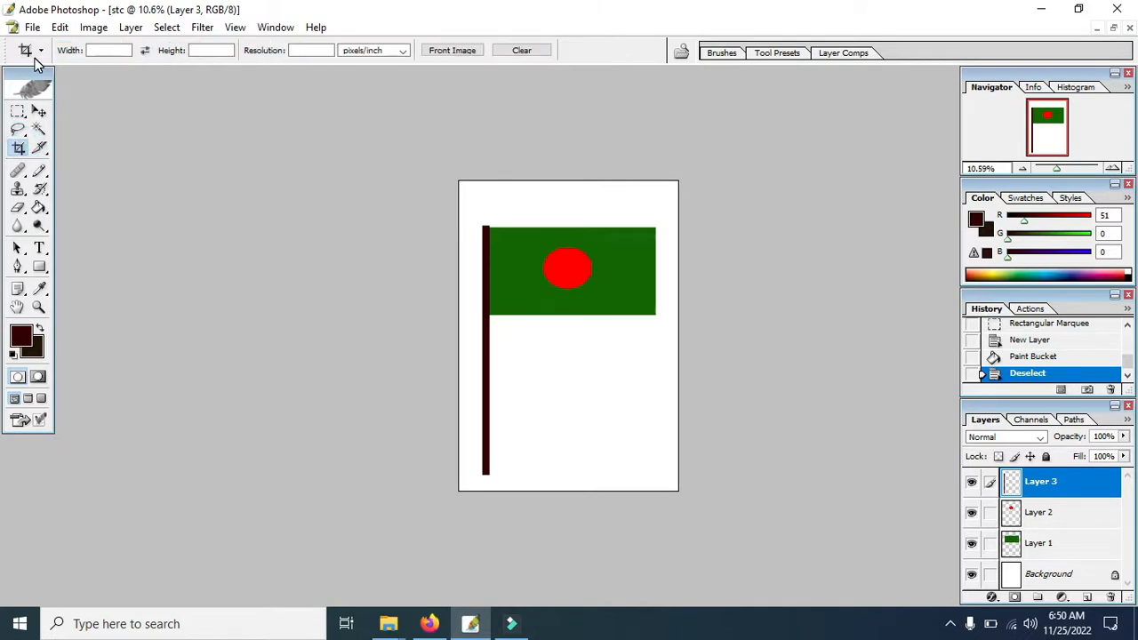
click(18, 111)
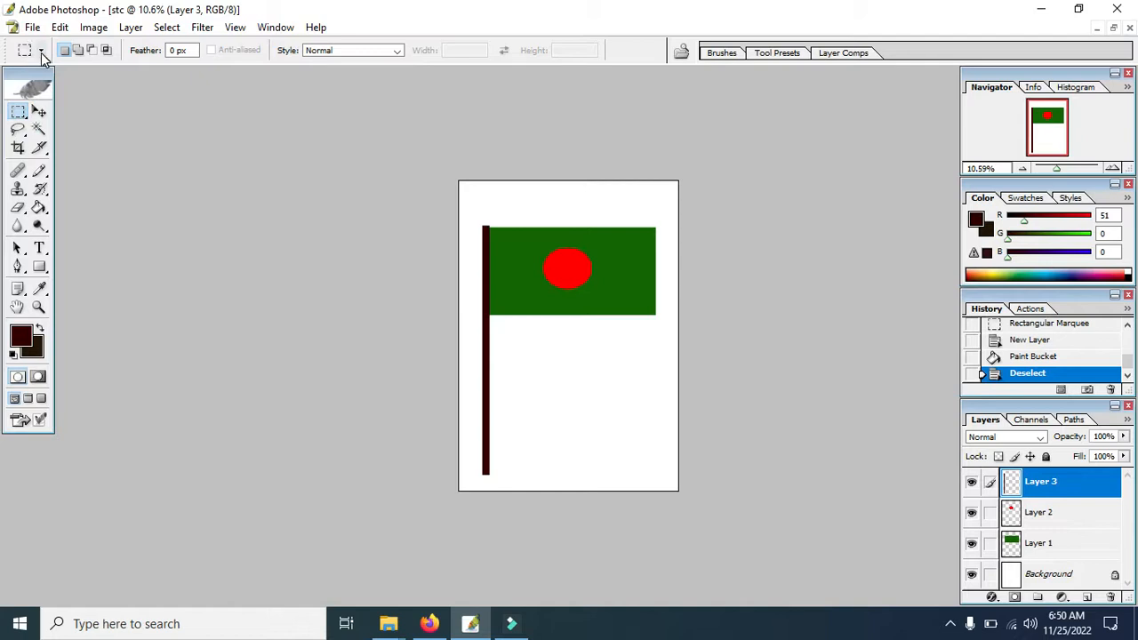
Reset the Rectangular Marquee tool to its default settings through the tool preset options.
click(40, 51)
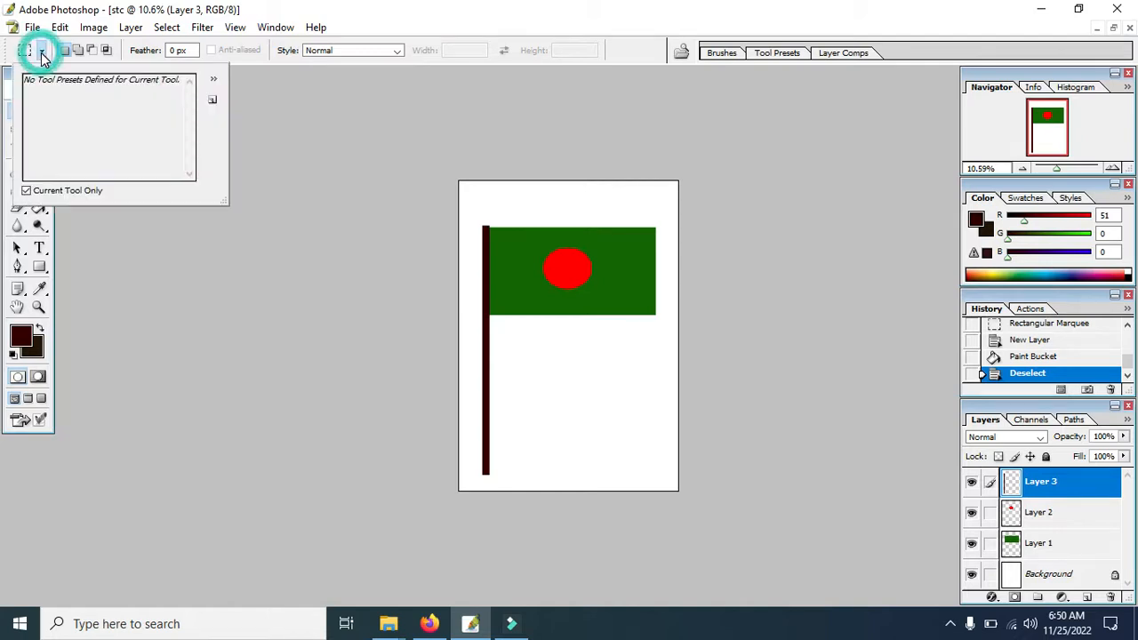
click(214, 80)
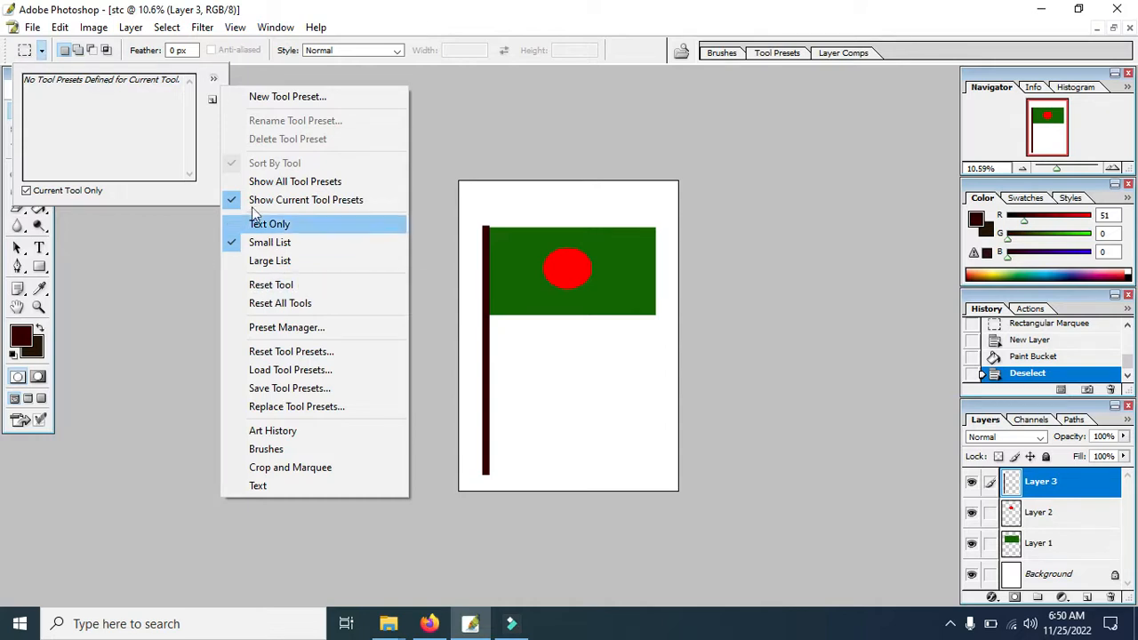
click(273, 293)
click(421, 21)
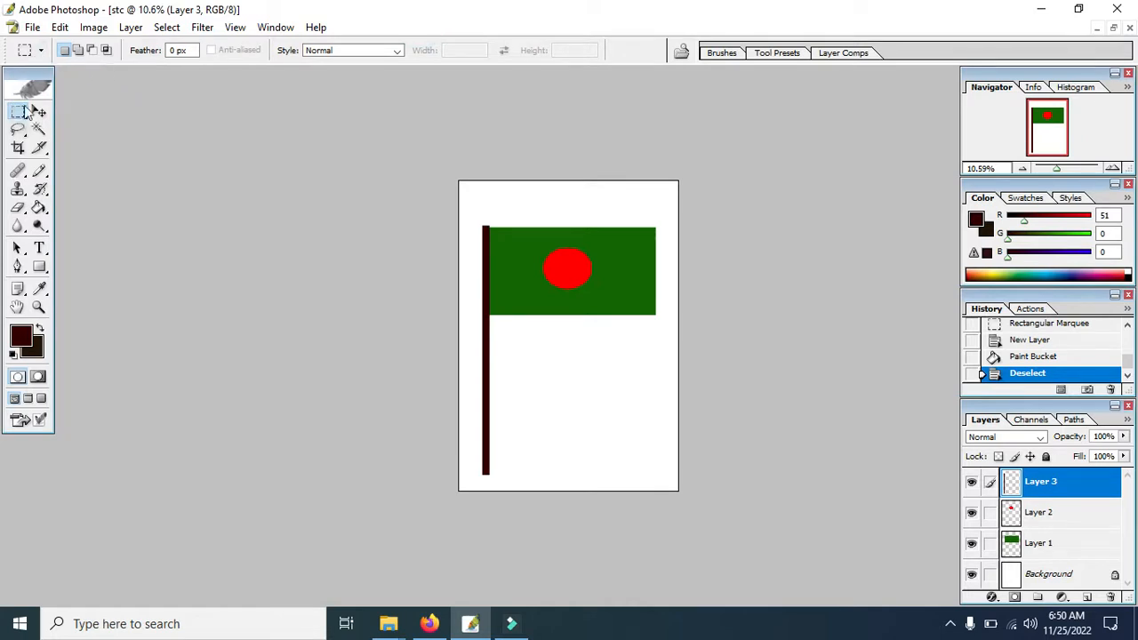
Reset all tools to their default settings and close the tool preset picker.
click(40, 54)
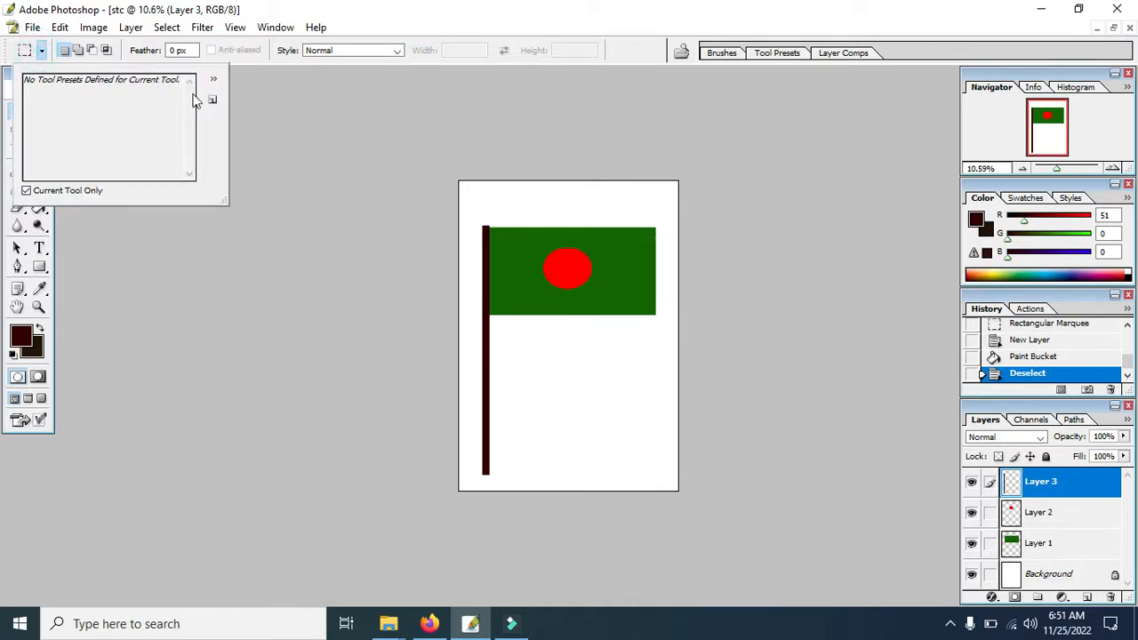
click(214, 79)
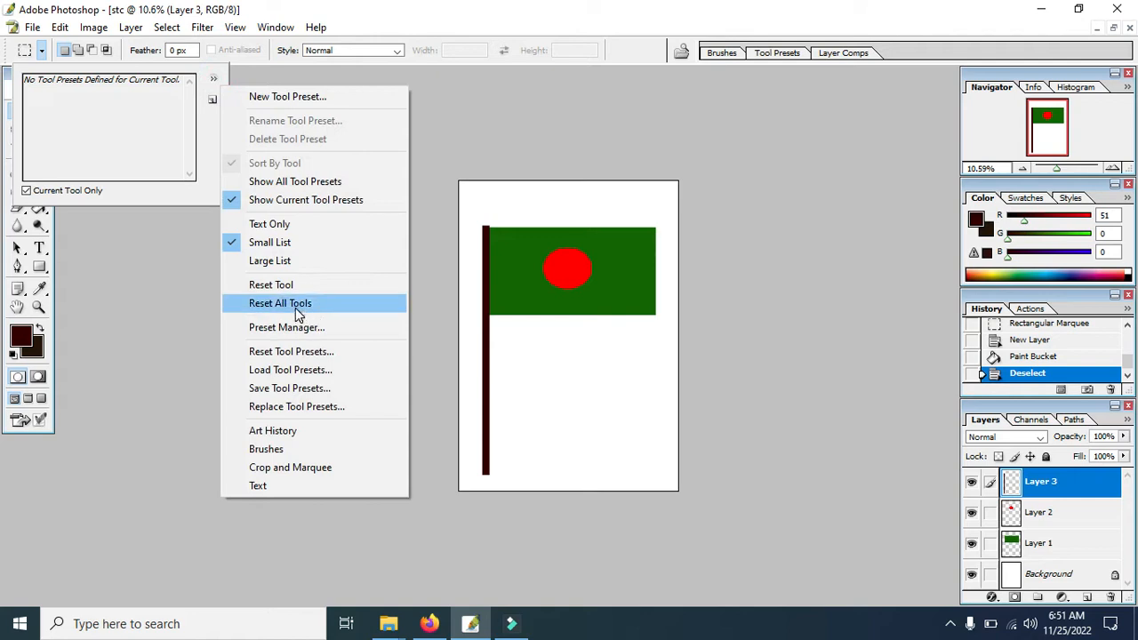
click(296, 308)
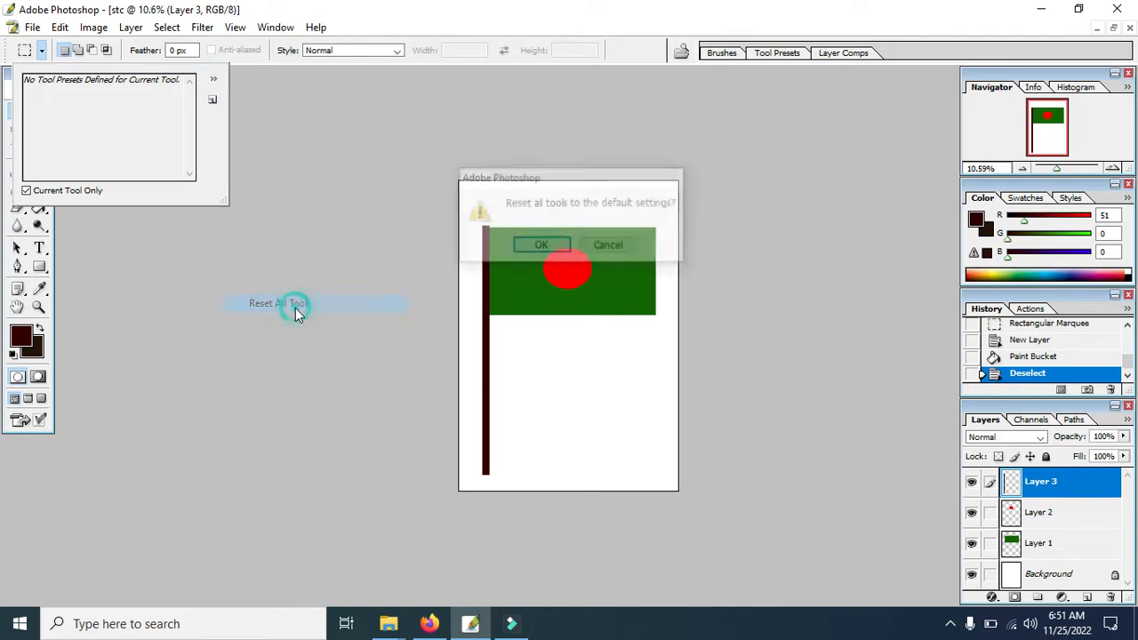
click(544, 247)
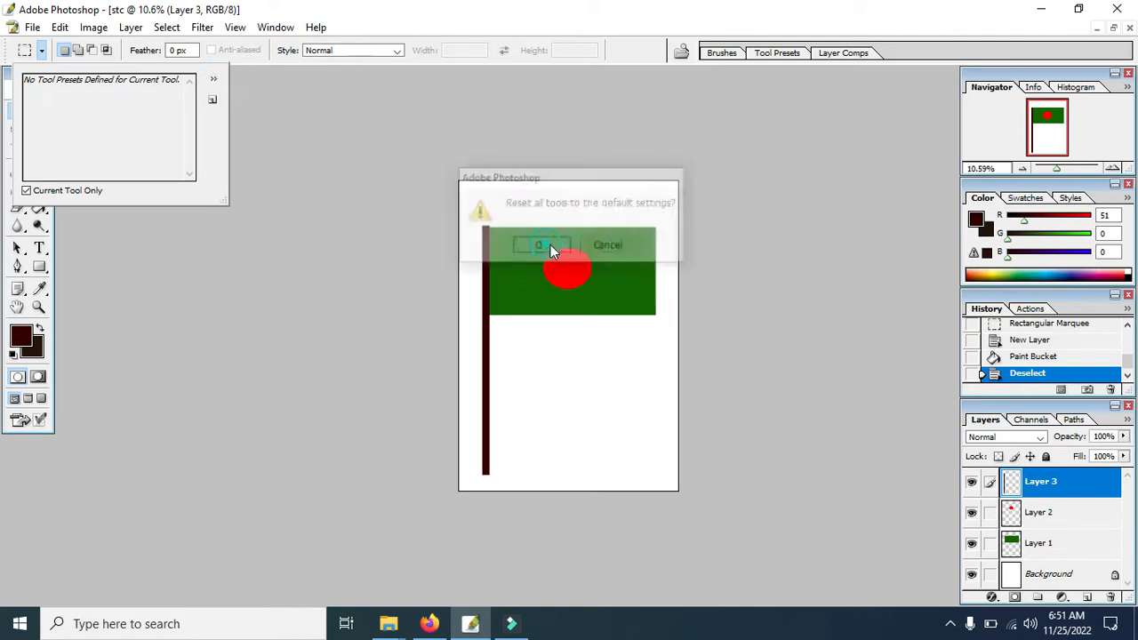
click(32, 52)
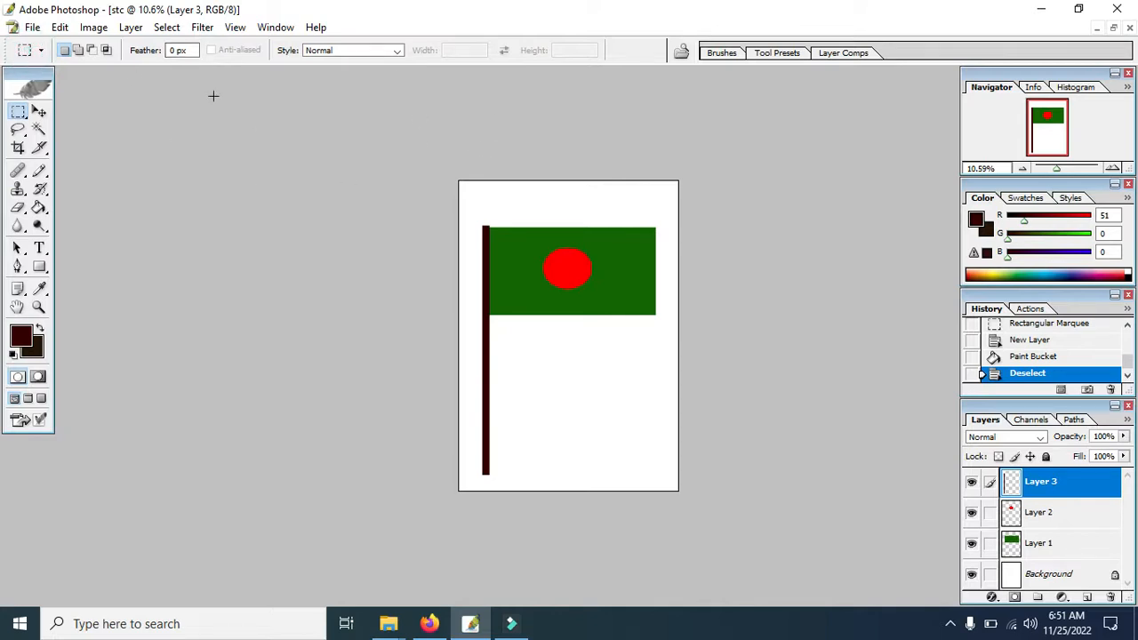
Make Layer 1 active and set the foreground color to the bright yellow-green CCFF00.
scroll(721, 317, up, 1)
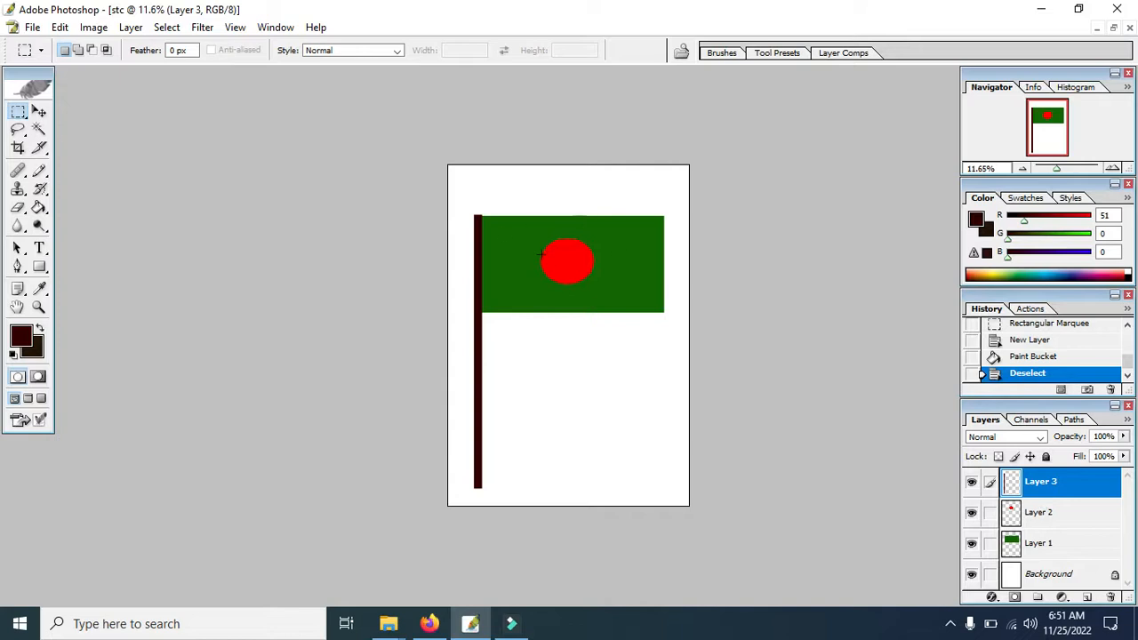
click(1032, 545)
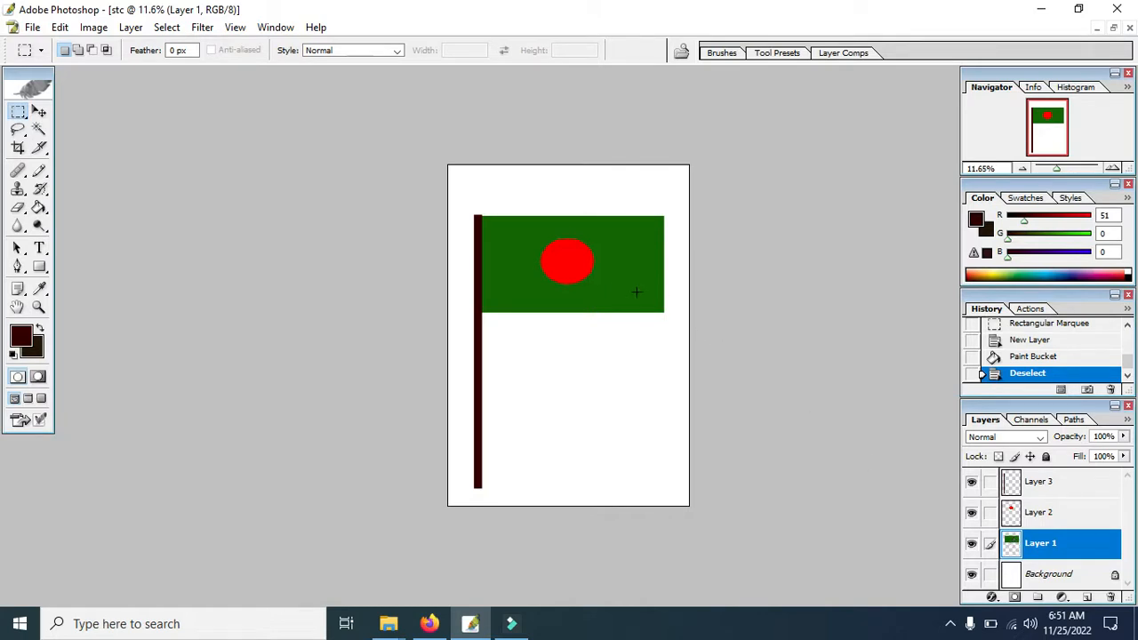
click(1046, 551)
click(23, 339)
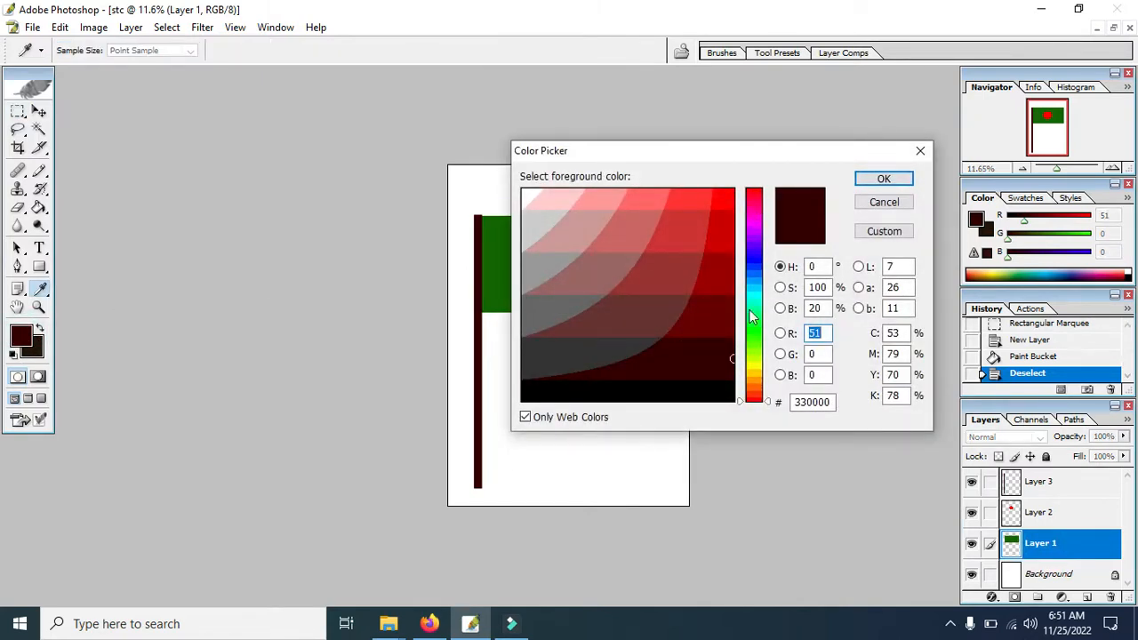
click(749, 357)
click(718, 197)
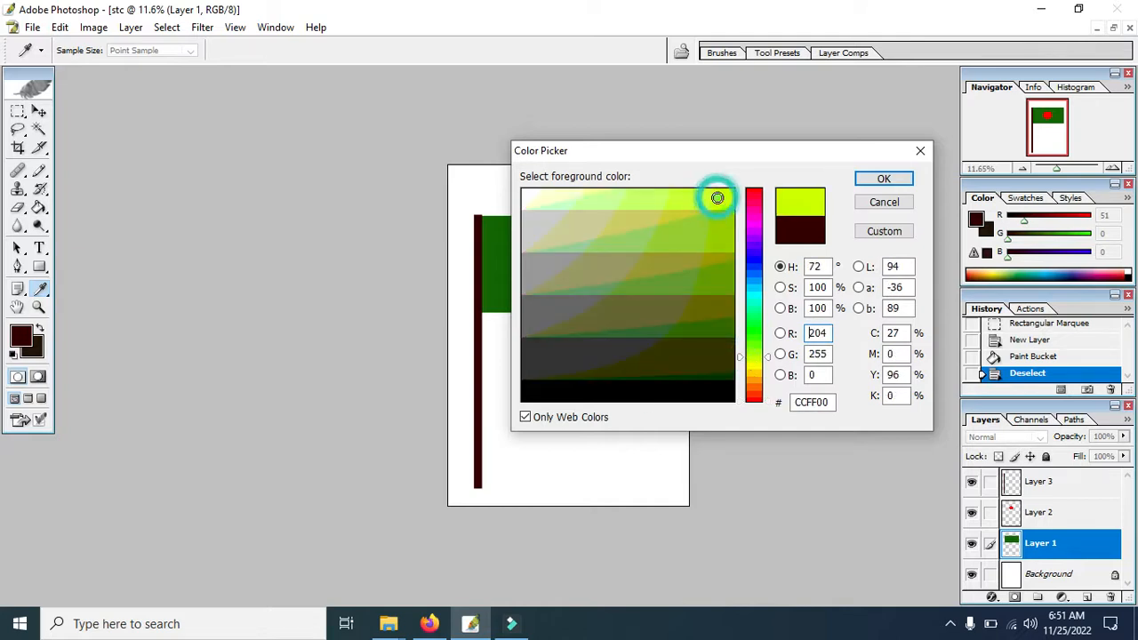
click(882, 179)
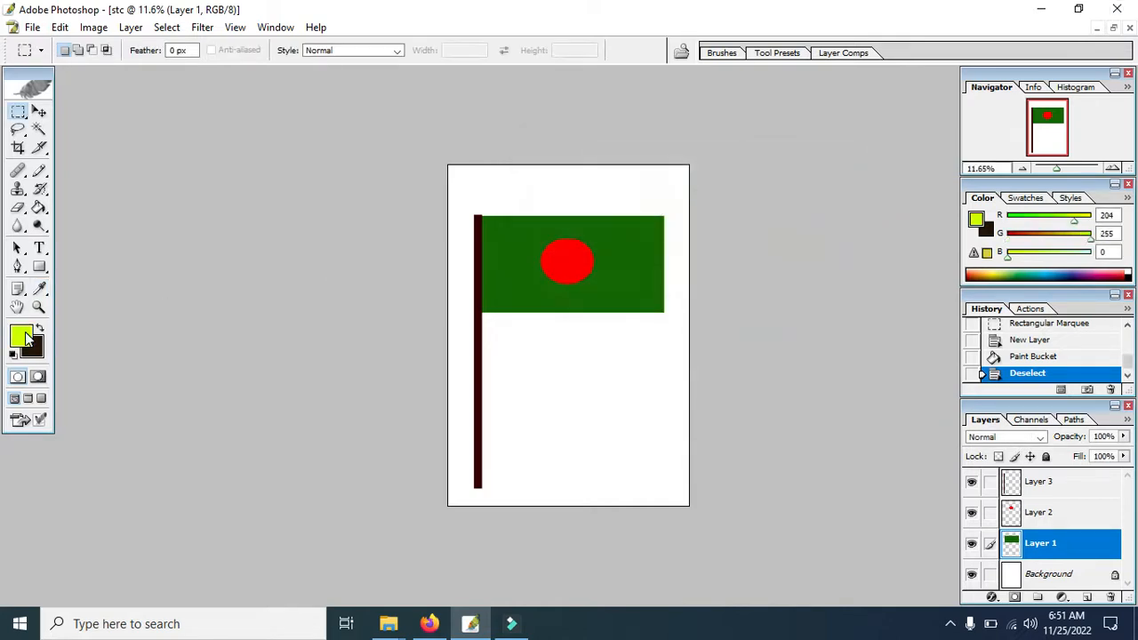
Recolor the green flag rectangle on Layer 1 with the CCFF00 foreground color using the Paint Bucket tool.
click(23, 336)
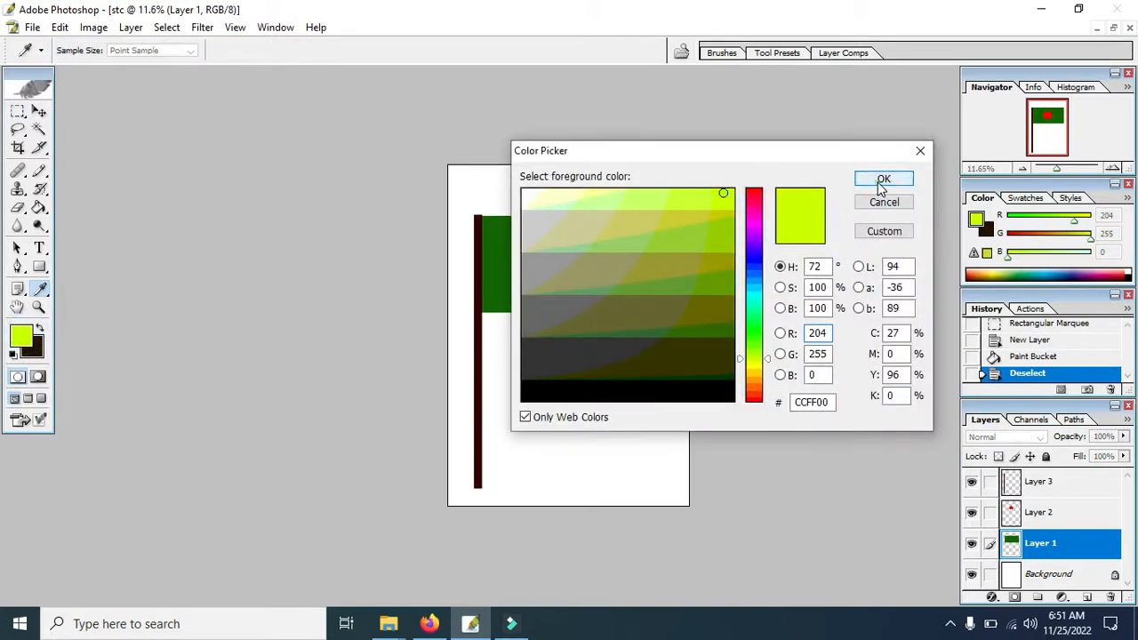
click(882, 179)
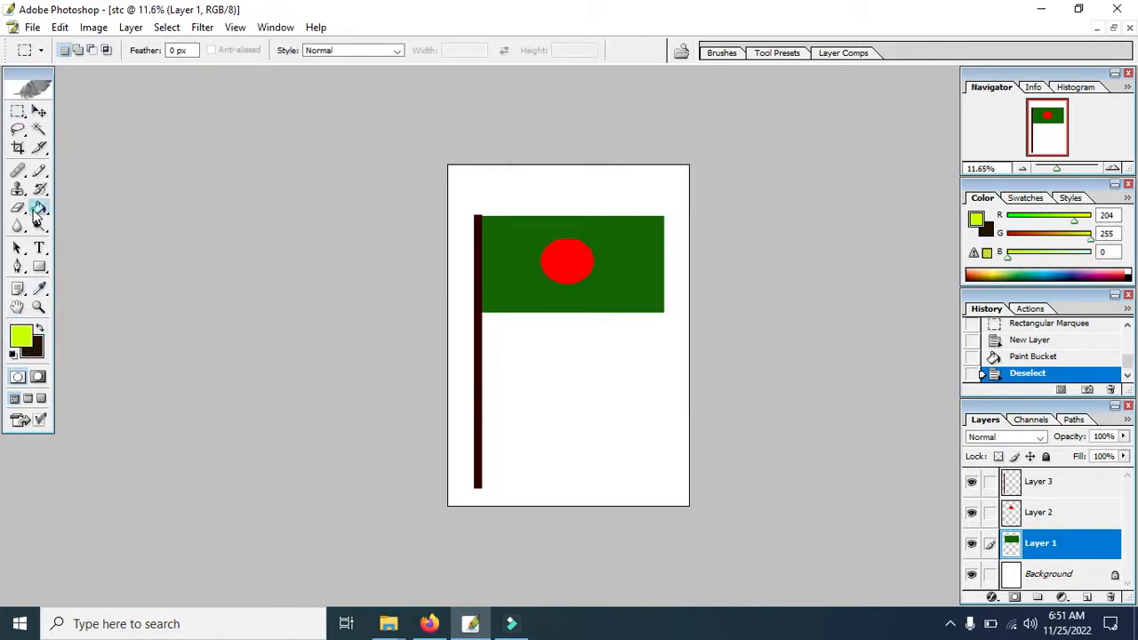
click(38, 209)
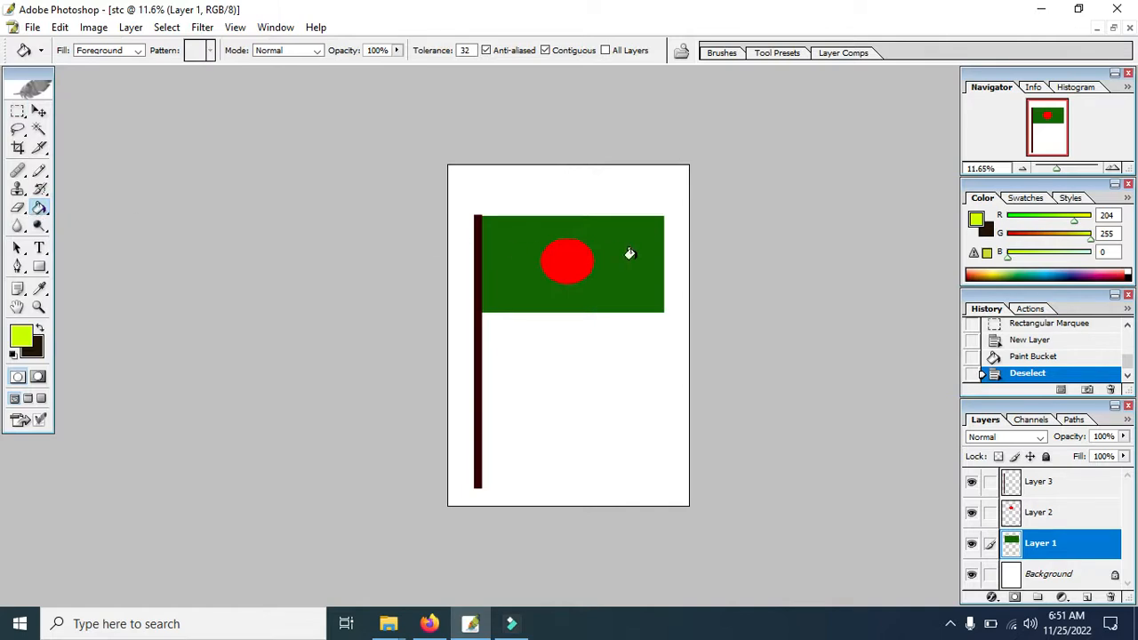
click(557, 253)
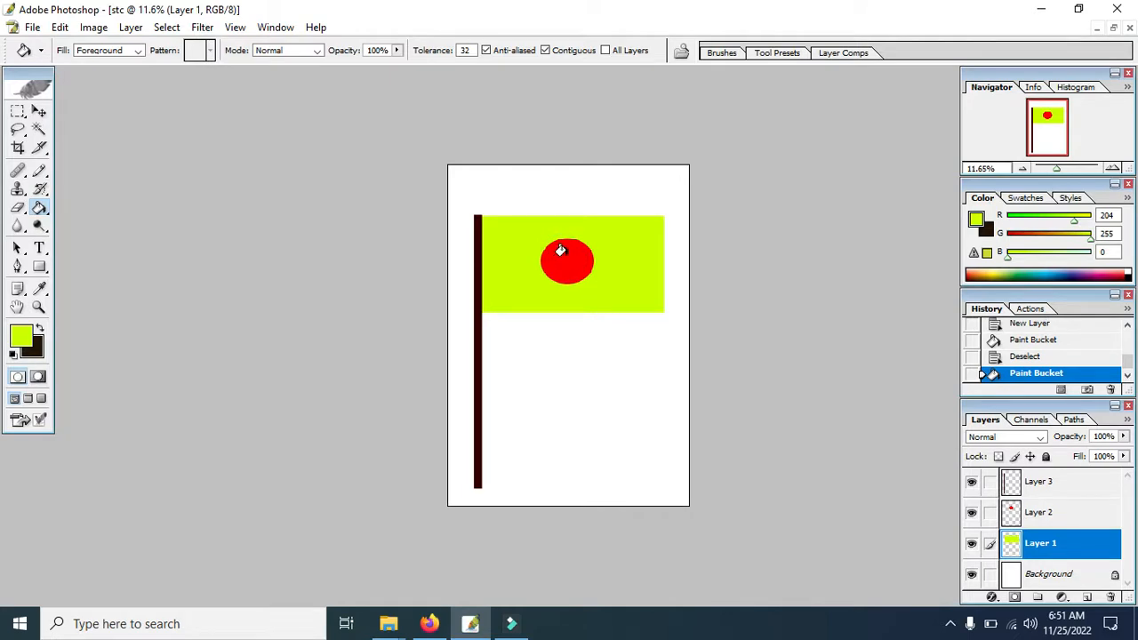
Recolor the red circle on Layer 2 black (000000) using the Paint Bucket tool.
click(1033, 520)
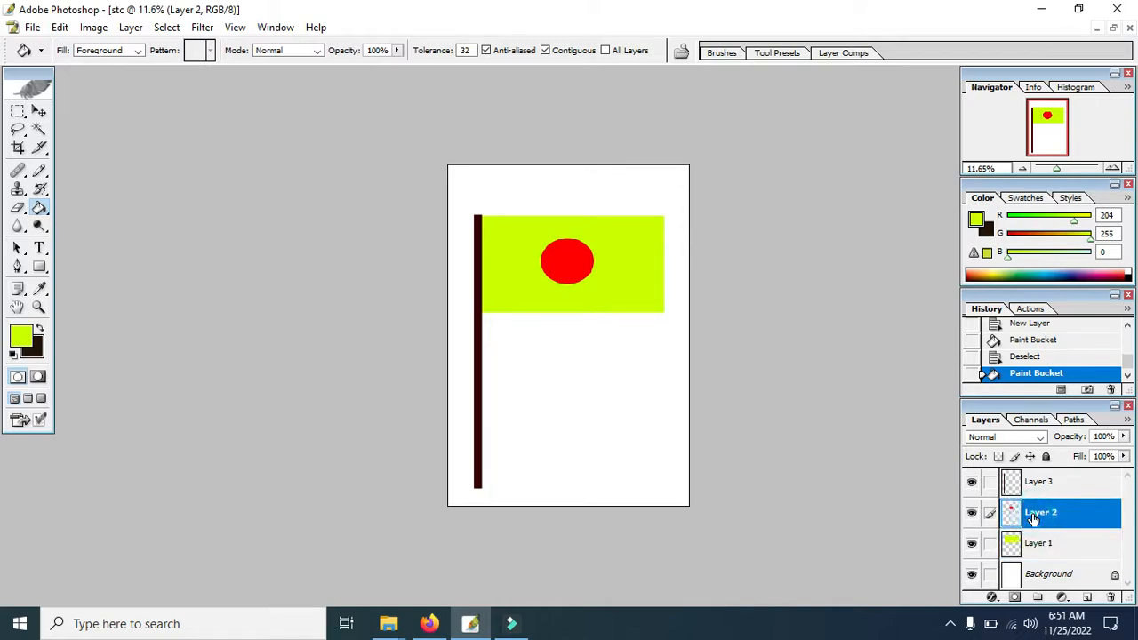
click(21, 336)
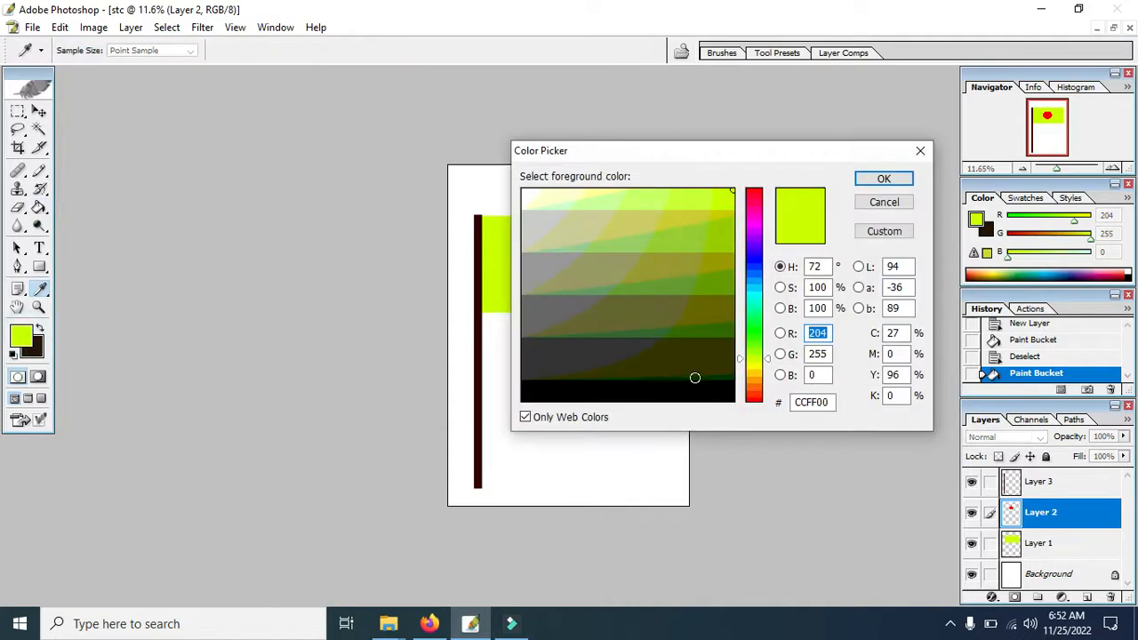
click(714, 397)
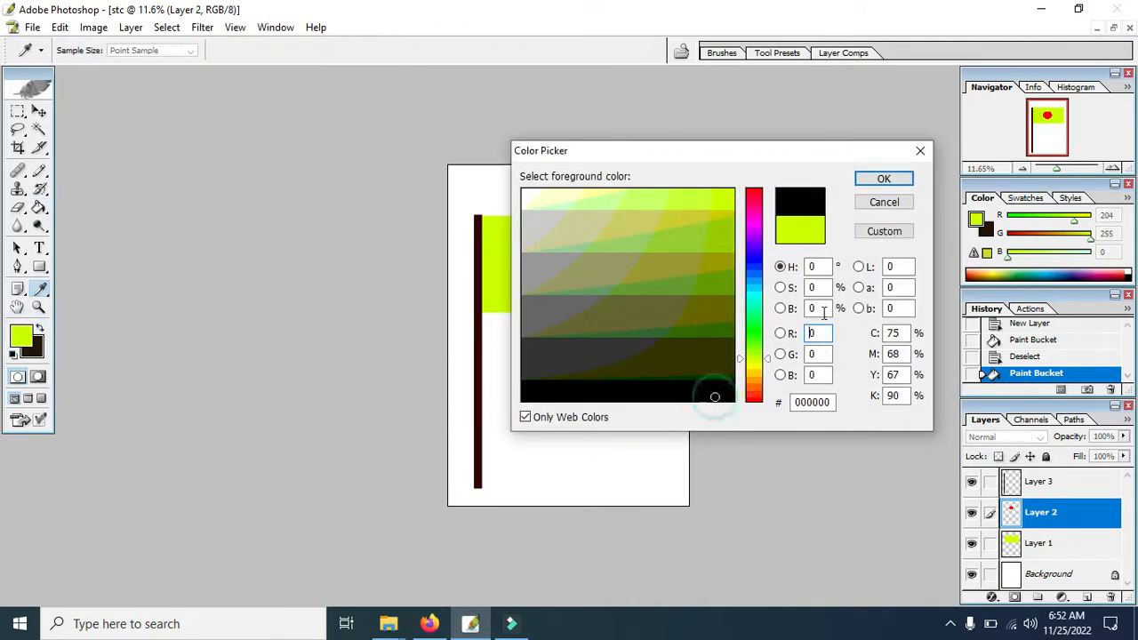
click(883, 180)
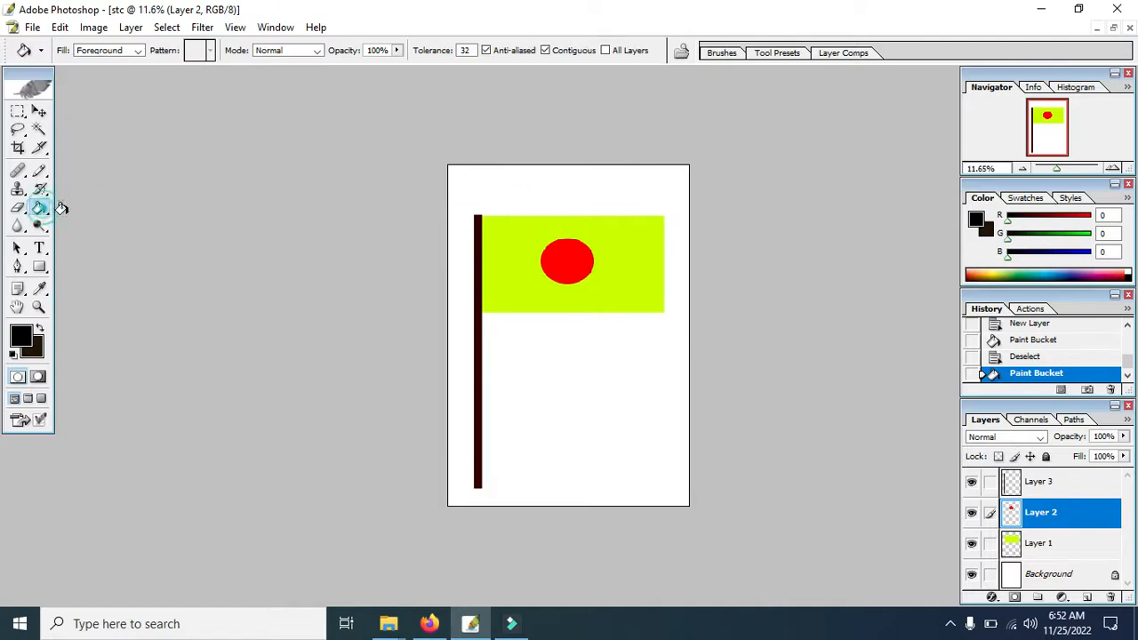
click(579, 261)
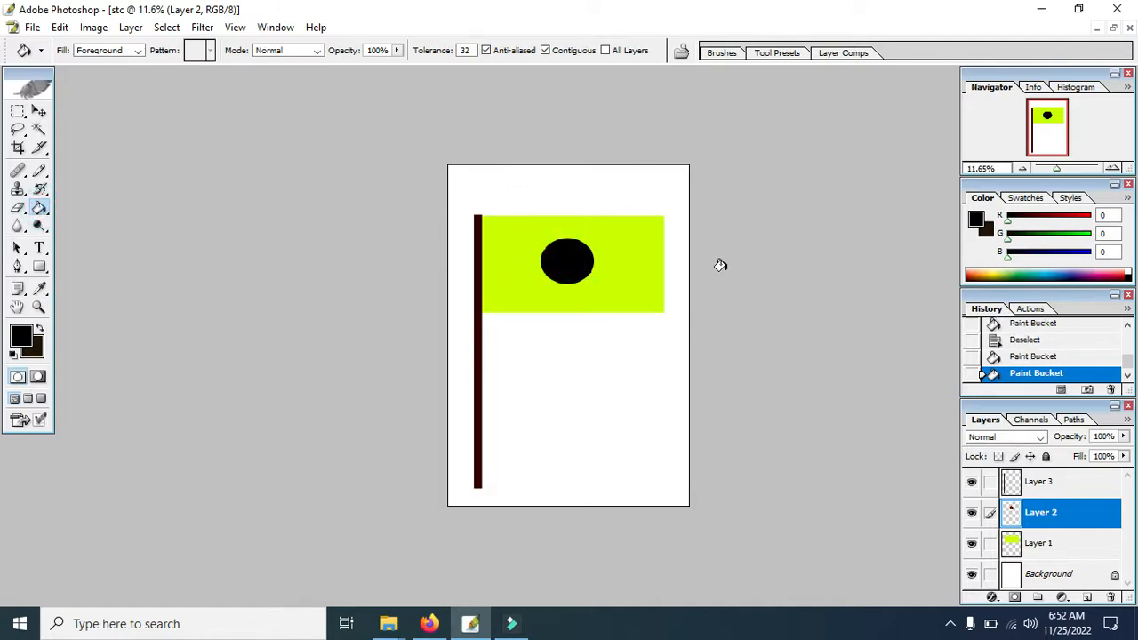
Try filling the flag rectangle on Layer 1 with black, undo that fill, and refill the circle on Layer 2 with black.
click(1037, 545)
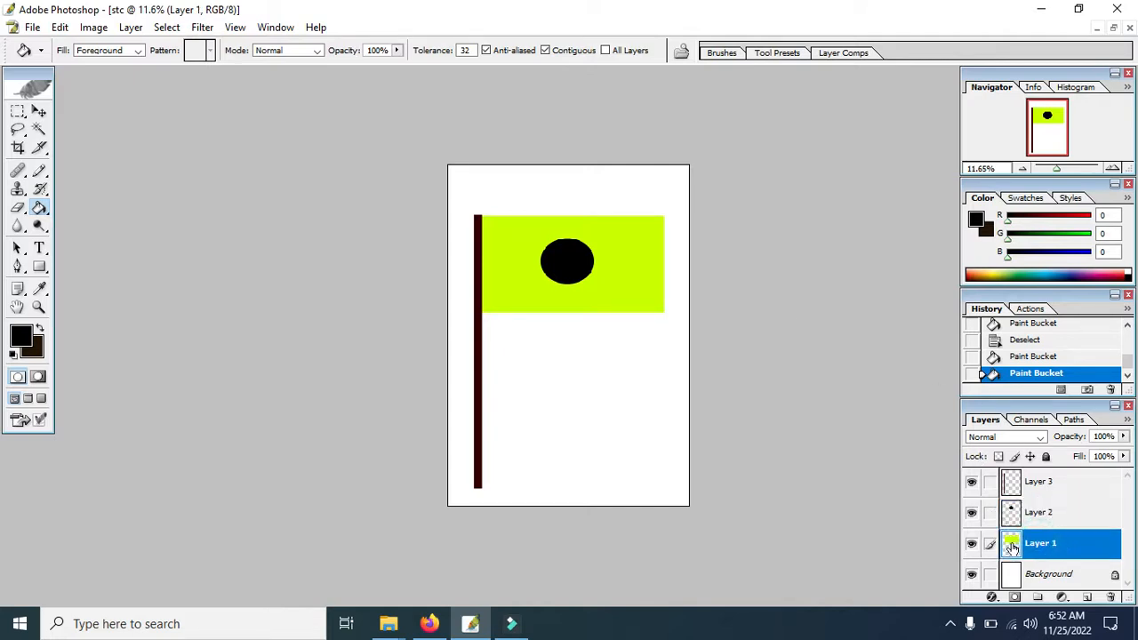
click(610, 261)
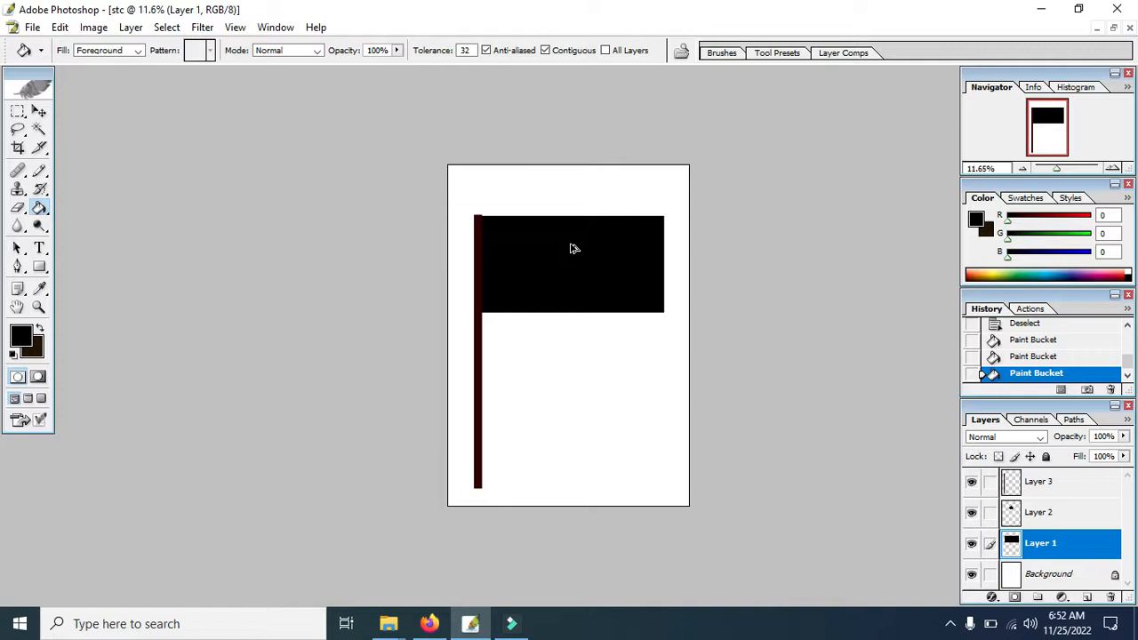
key(ctrl+z)
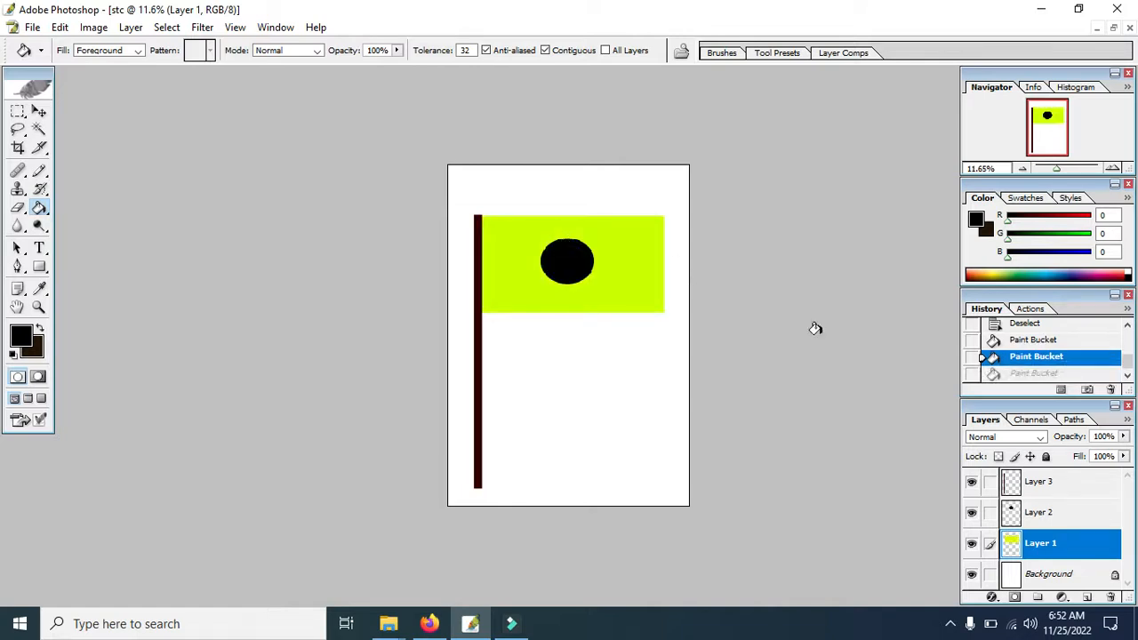
click(1029, 512)
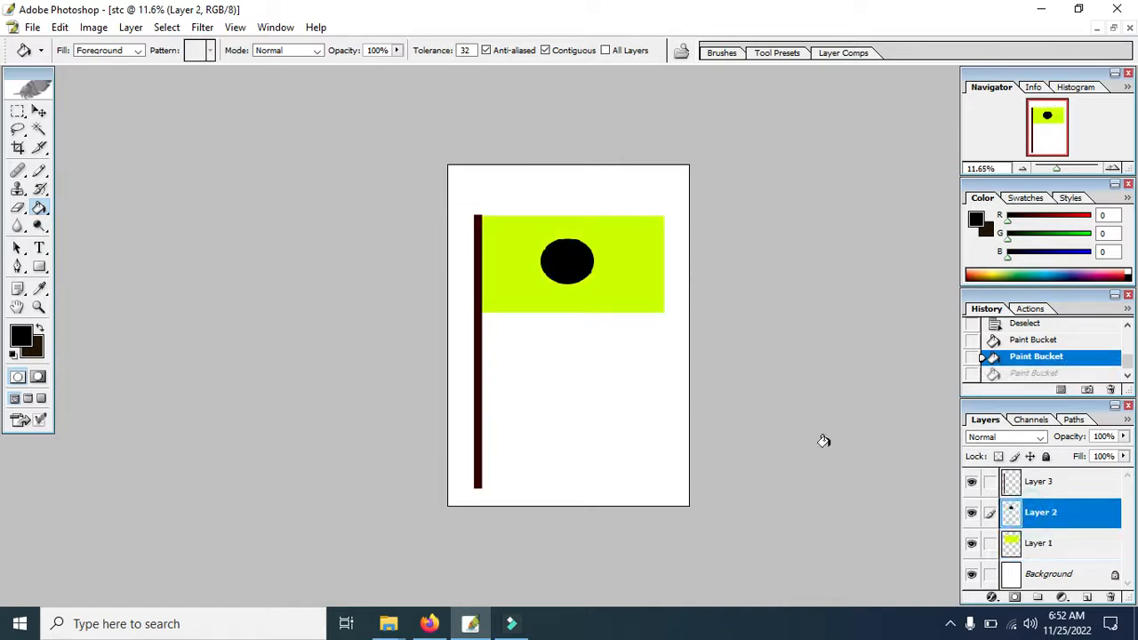
click(573, 265)
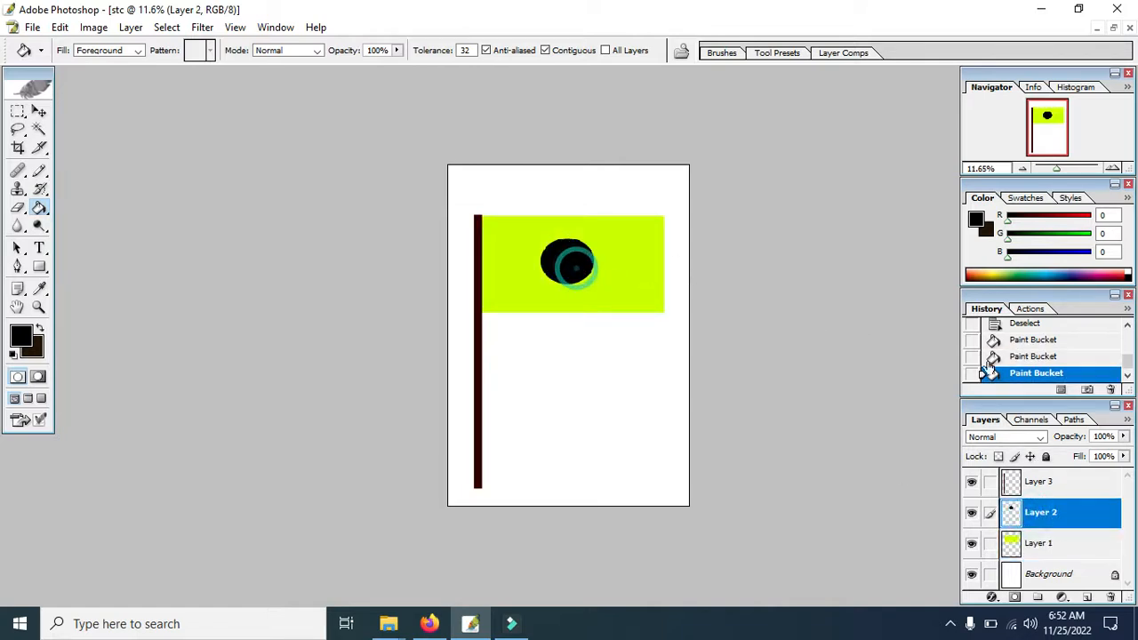
Recolor the flagpole on Layer 3 with a red foreground color of R 204, G 0, B 0 using the Paint Bucket.
click(1032, 483)
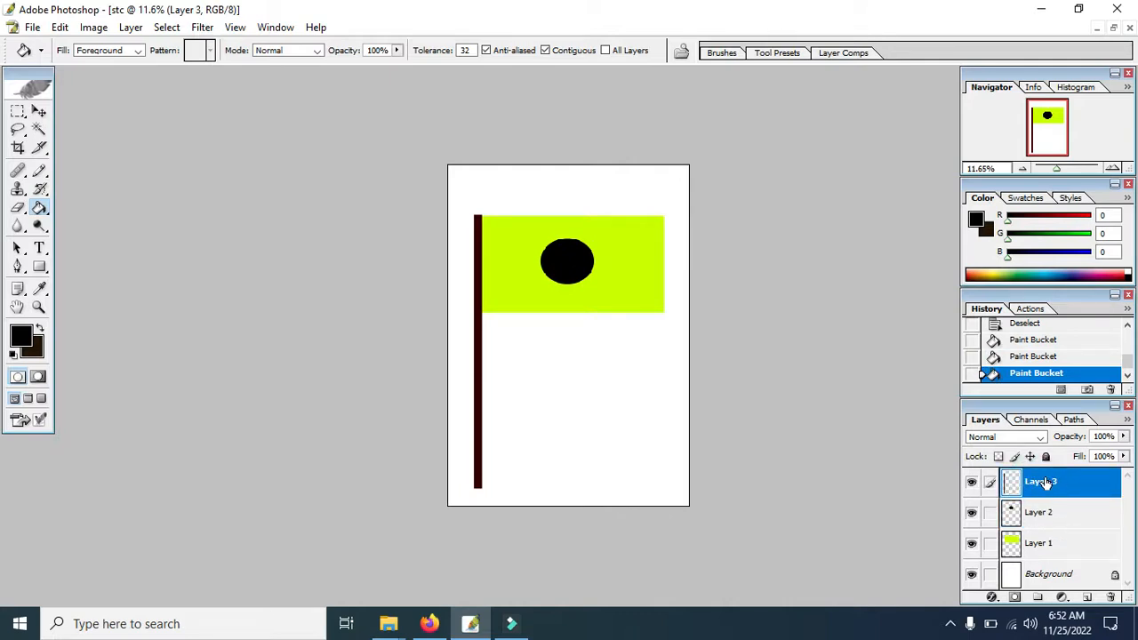
click(22, 336)
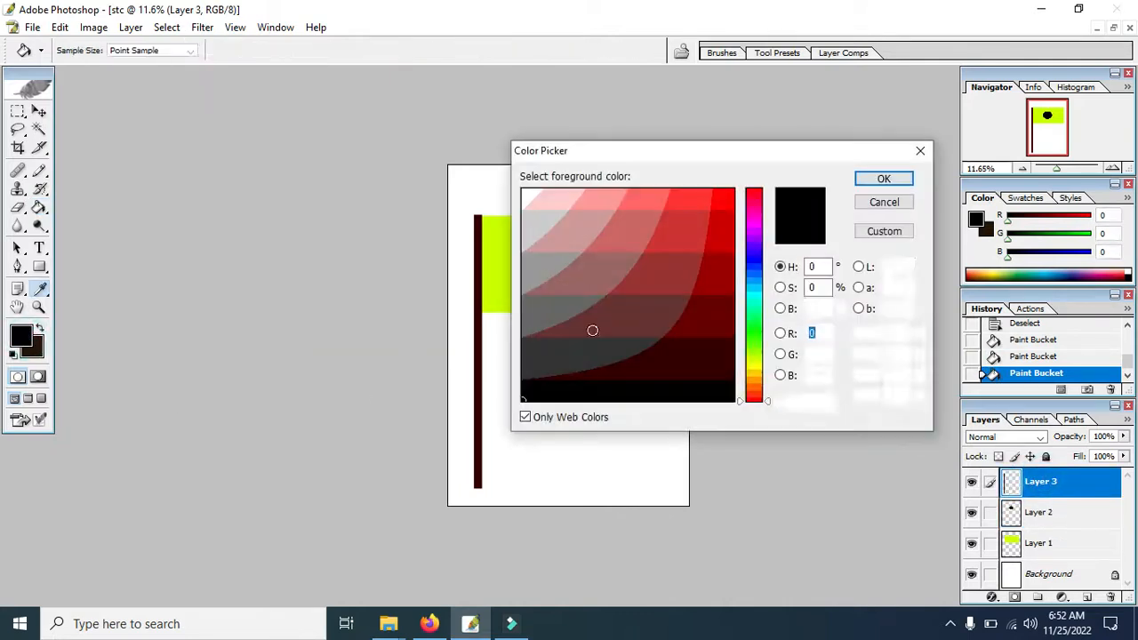
click(715, 234)
click(858, 178)
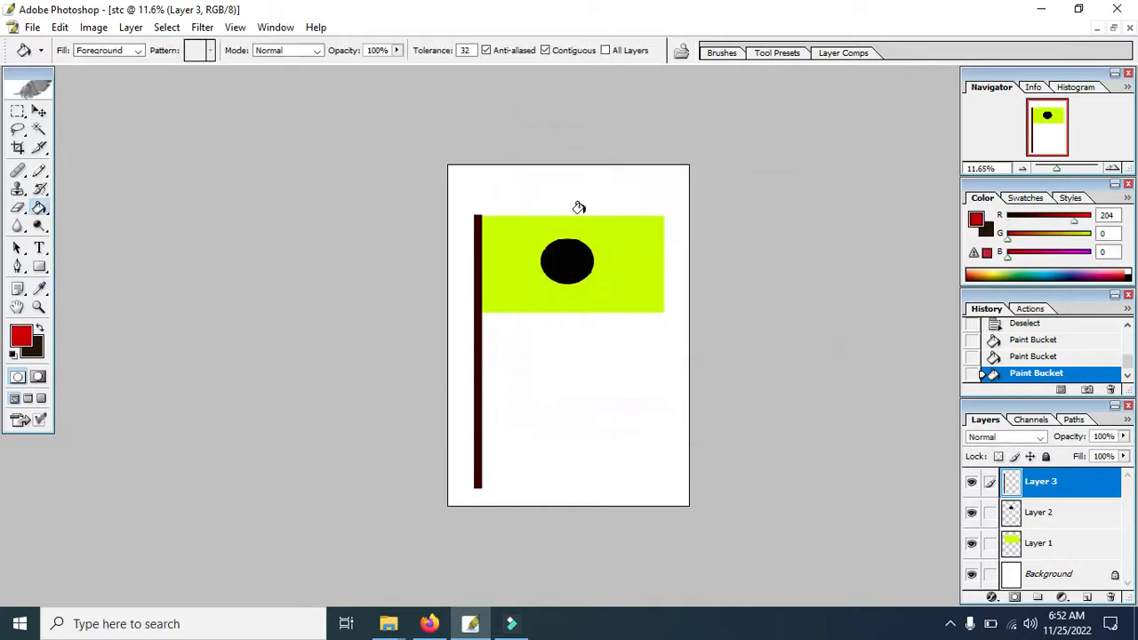
click(474, 285)
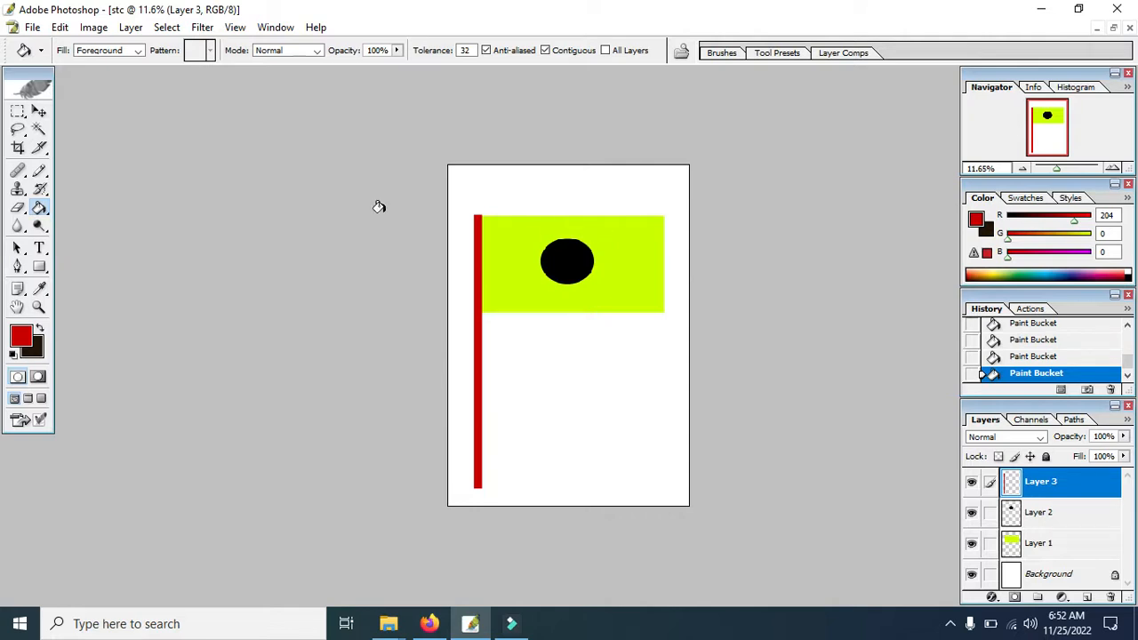
Activate the Move tool and show the bounding box around the layer content.
click(40, 114)
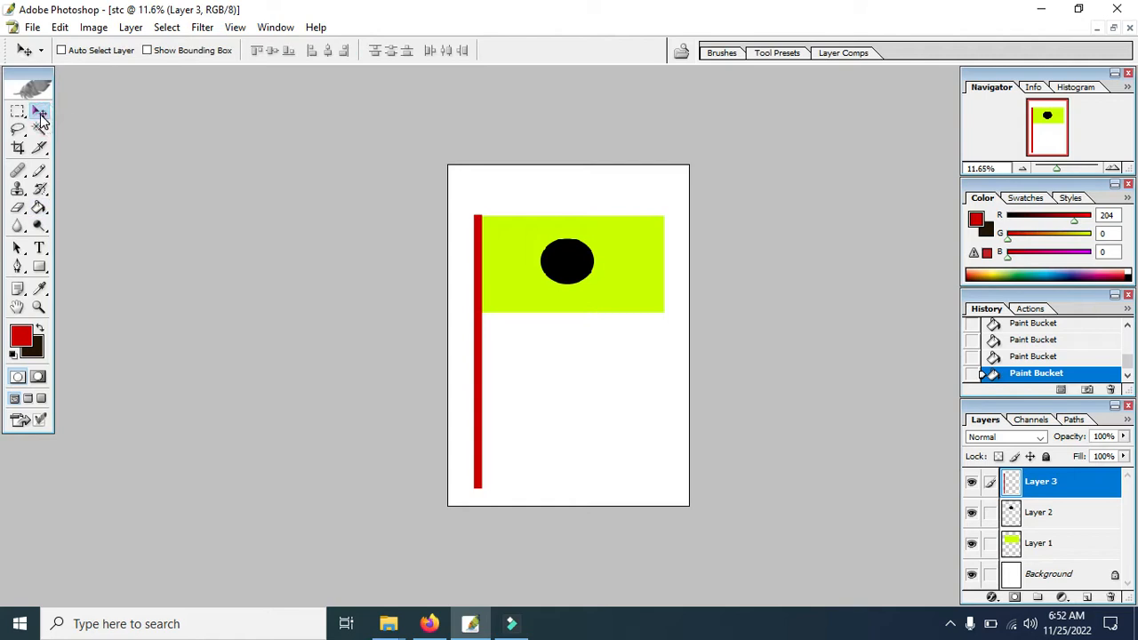
click(40, 114)
click(162, 54)
Scale the flag rectangle on Layer 1 to about 112.4% width and 116.7% height, commit the transform, and hide the bounding box.
click(1023, 547)
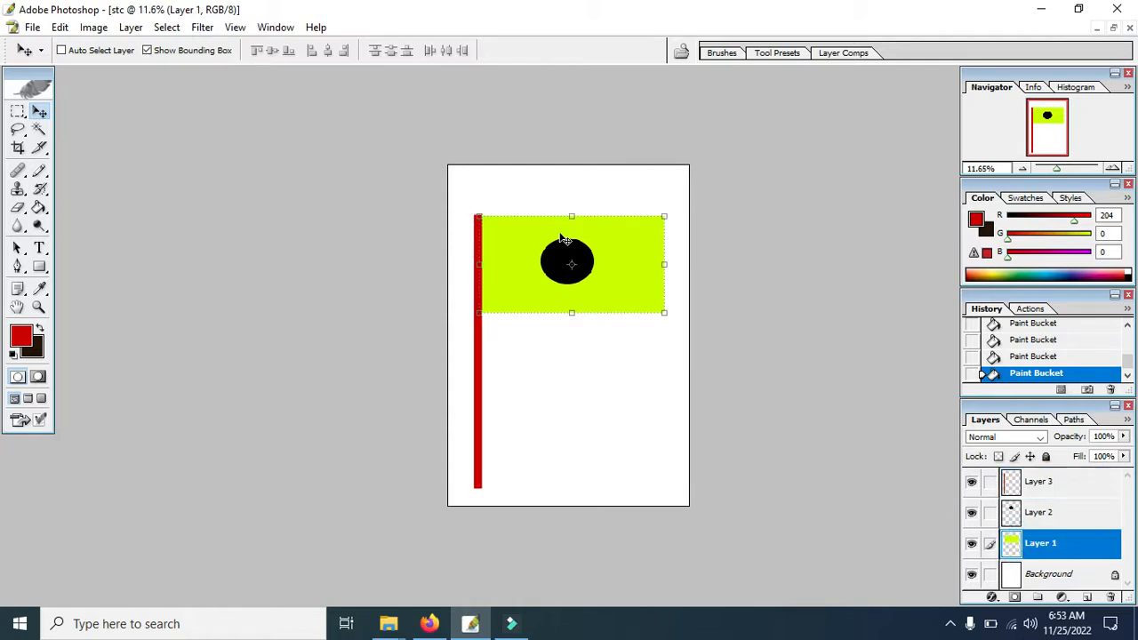
mouse_move(576, 214)
mouse_down()
mouse_move(575, 187)
mouse_move(574, 215)
mouse_up()
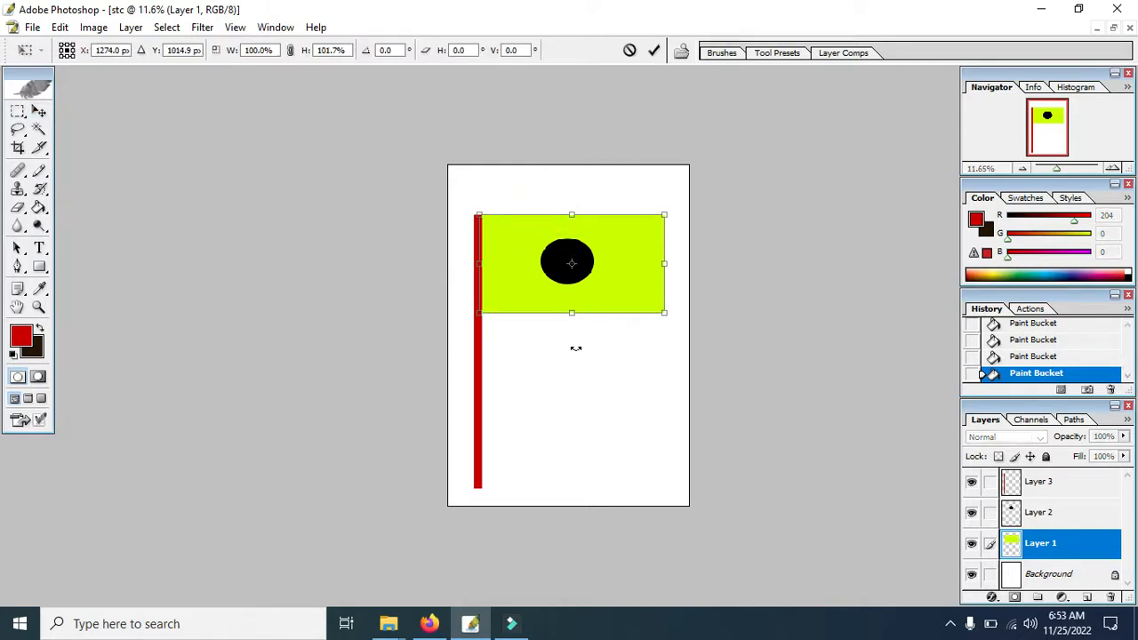
mouse_move(663, 311)
mouse_down()
mouse_move(600, 312)
mouse_move(647, 311)
mouse_move(610, 305)
mouse_move(643, 279)
mouse_move(655, 323)
mouse_move(656, 294)
mouse_move(659, 309)
mouse_move(645, 310)
mouse_up()
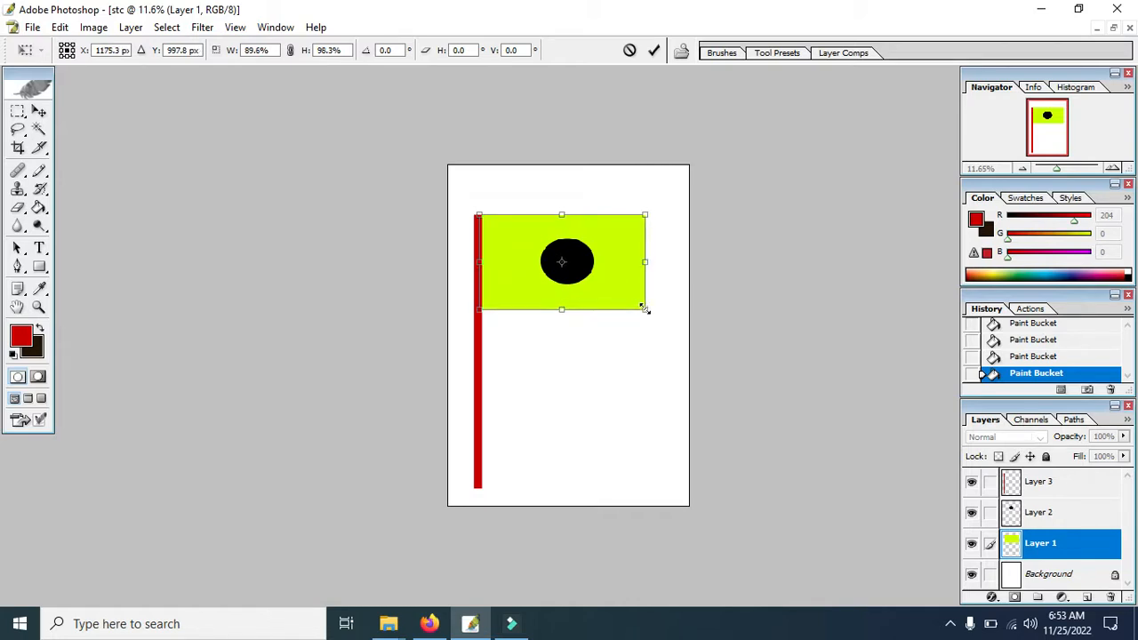
drag(645, 310, 619, 291)
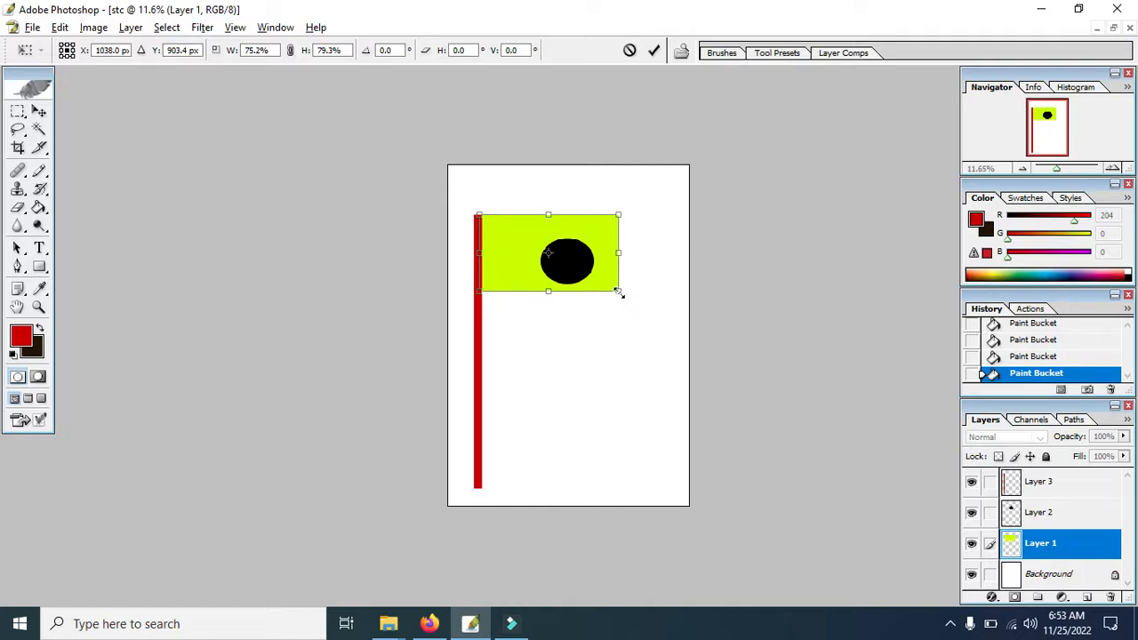
drag(618, 290, 664, 310)
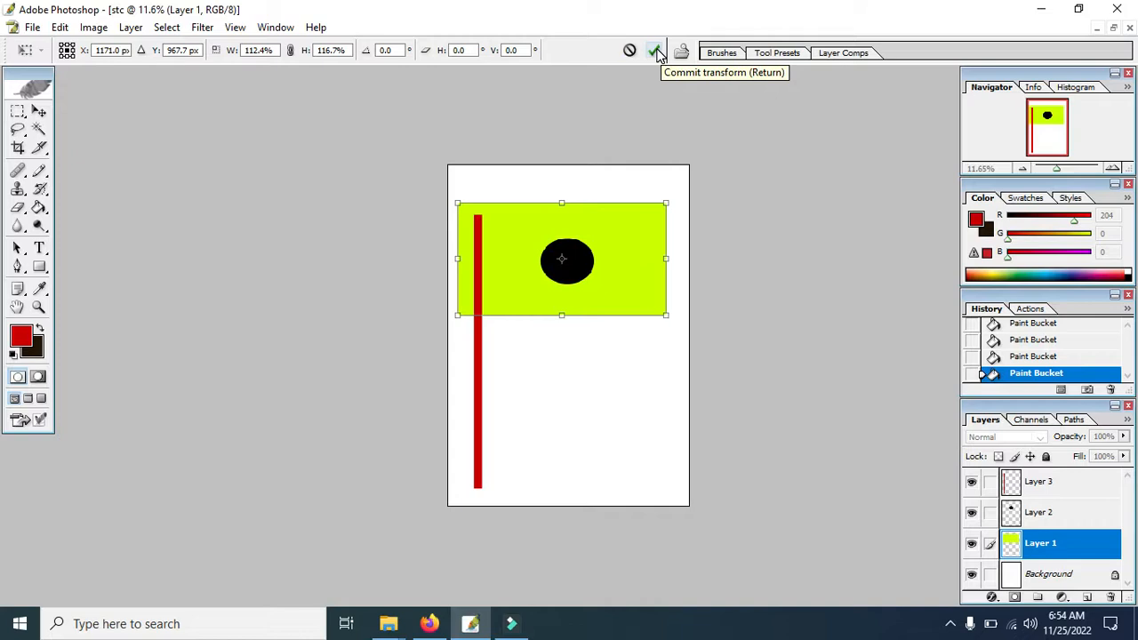
click(656, 51)
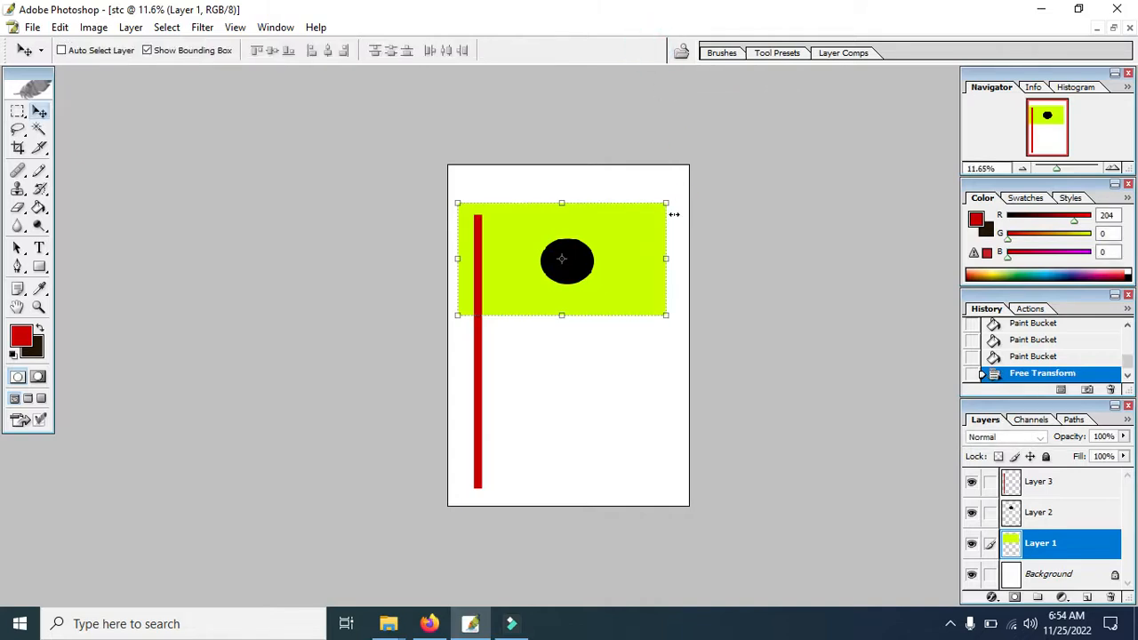
click(166, 51)
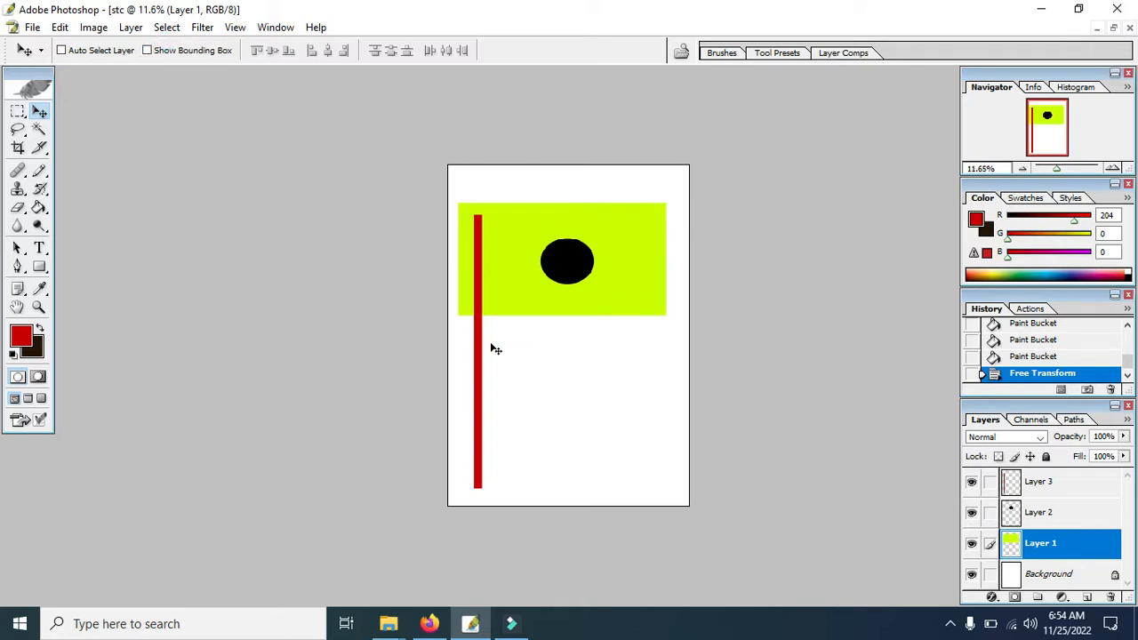
Move the rectangle, pole and circle layers up the page, aligning the pole with the rectangle's left edge and keeping the circle inside the flag.
mouse_move(645, 366)
mouse_down()
mouse_move(613, 328)
mouse_move(602, 339)
mouse_move(638, 371)
mouse_move(653, 347)
mouse_up()
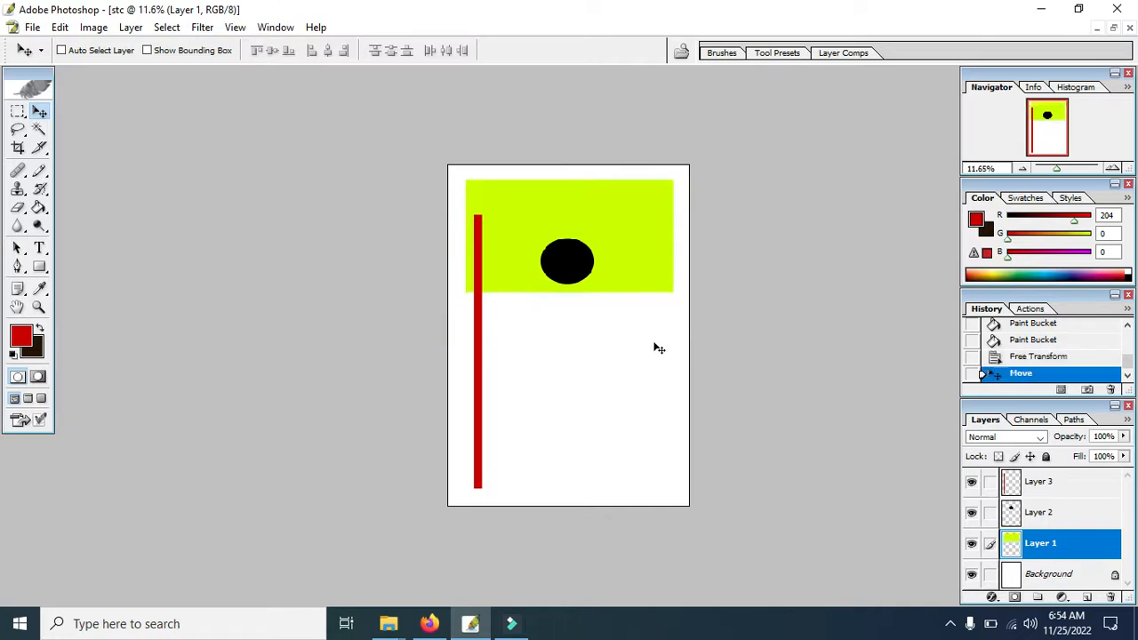
click(1031, 484)
drag(537, 395, 522, 361)
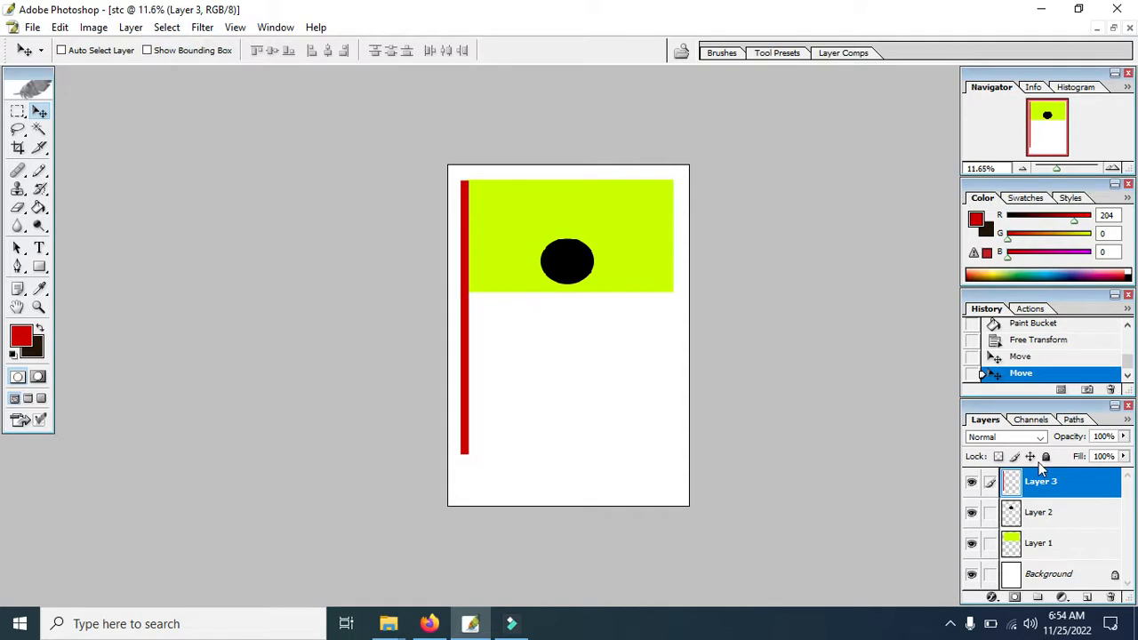
click(1036, 518)
drag(618, 350, 616, 327)
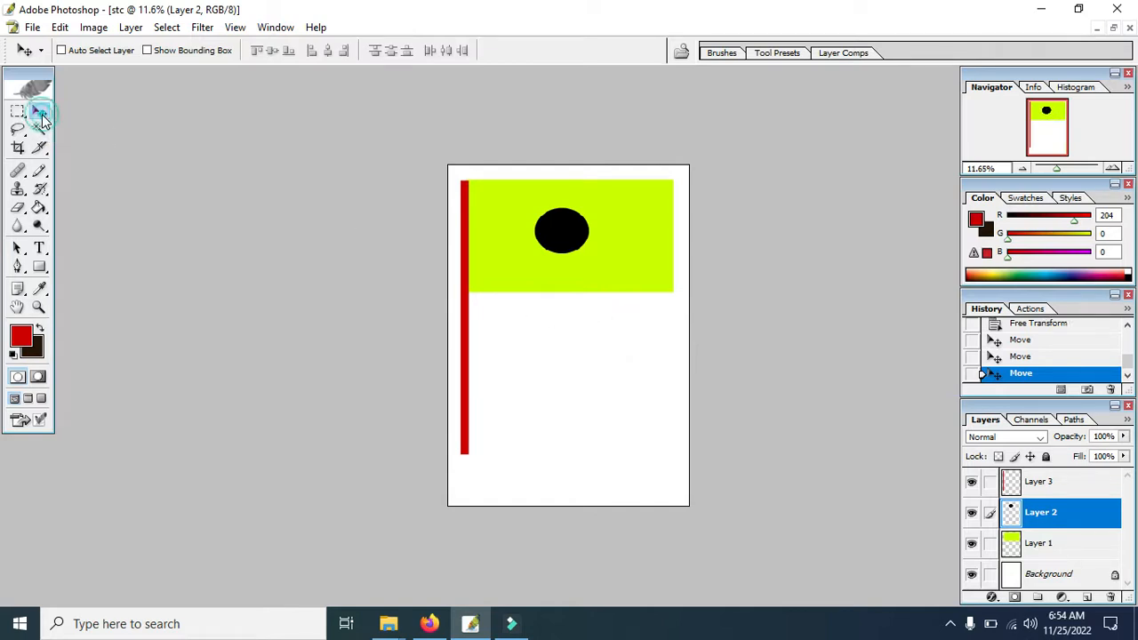
click(164, 52)
click(164, 52)
key(ctrl+t)
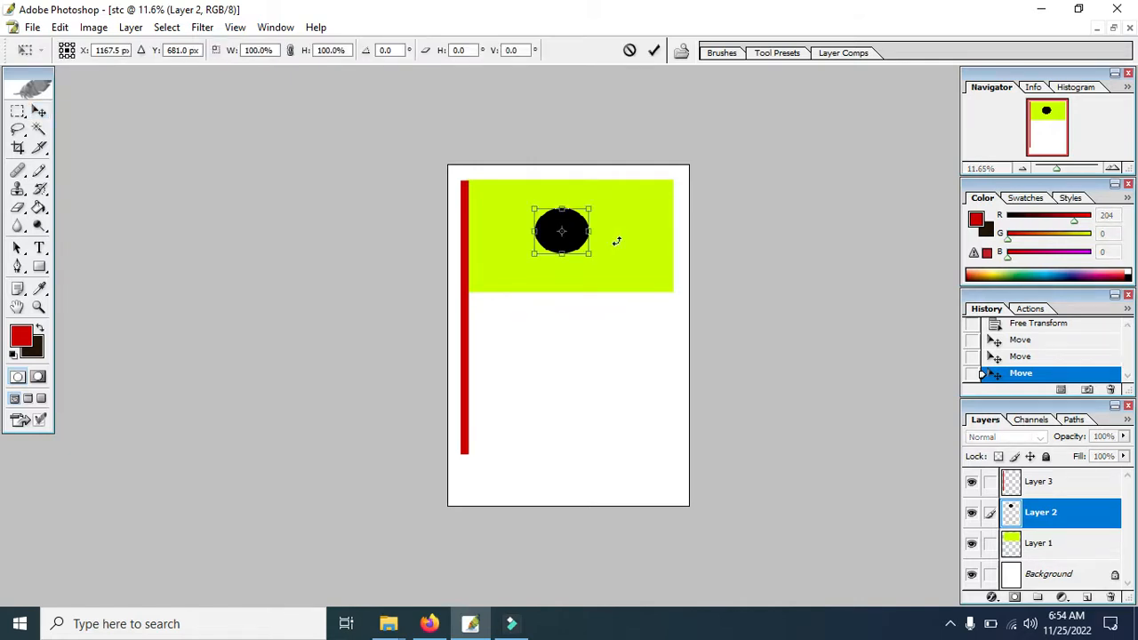
click(629, 49)
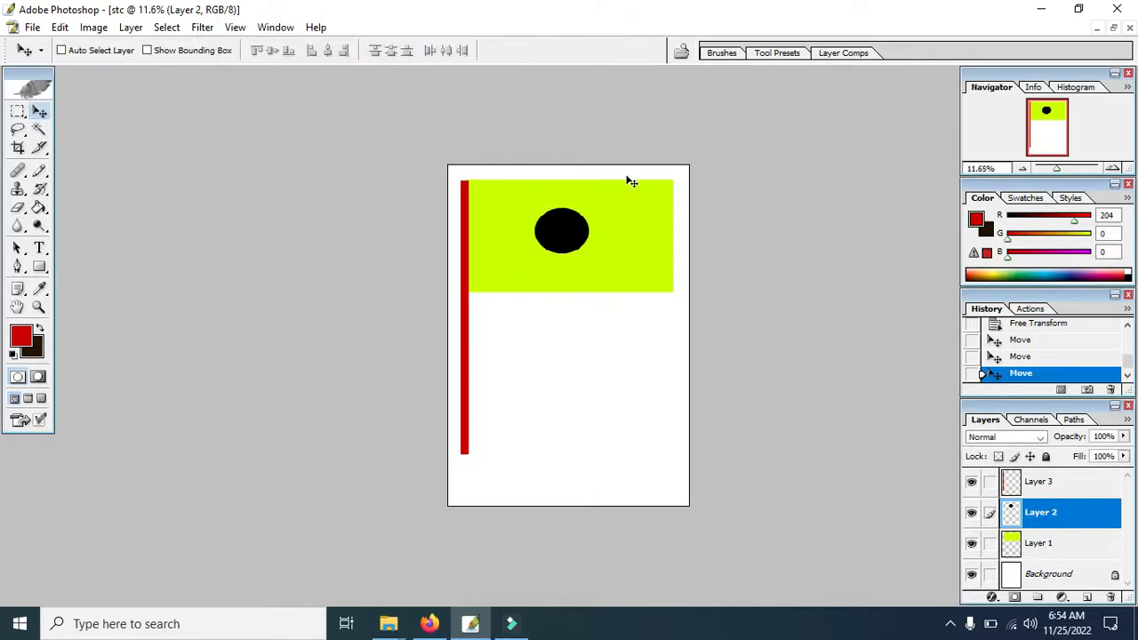
Enlarge the black circle on Layer 2 with Free Transform to about 169.7% width and 149.6% height, and commit it.
key(ctrl+t)
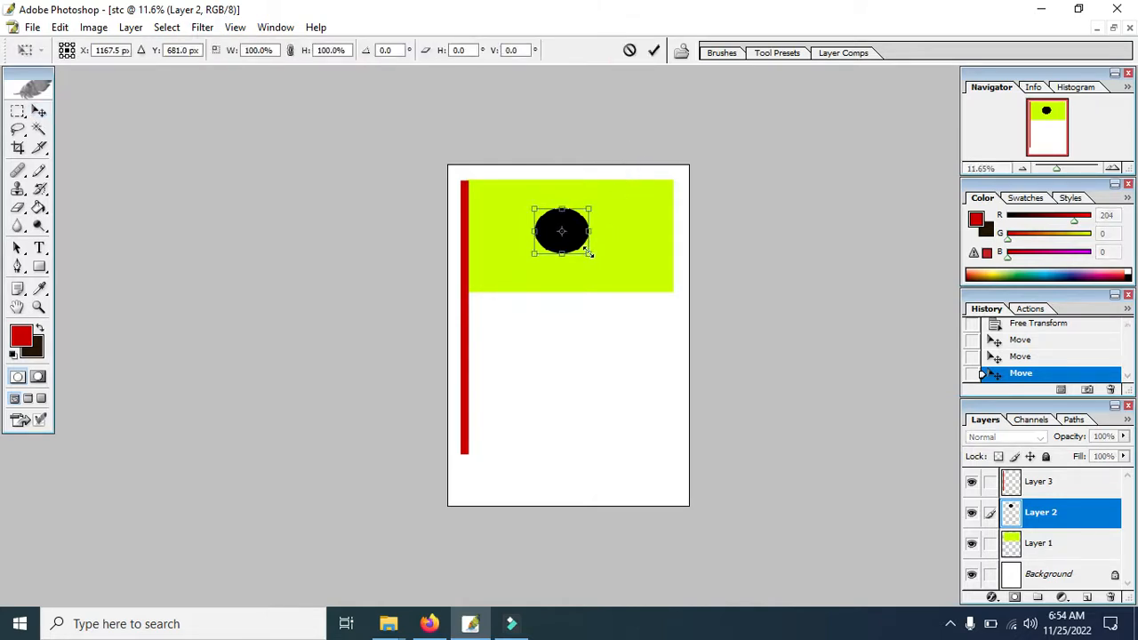
mouse_move(590, 253)
mouse_down()
mouse_move(626, 259)
mouse_move(601, 255)
mouse_up()
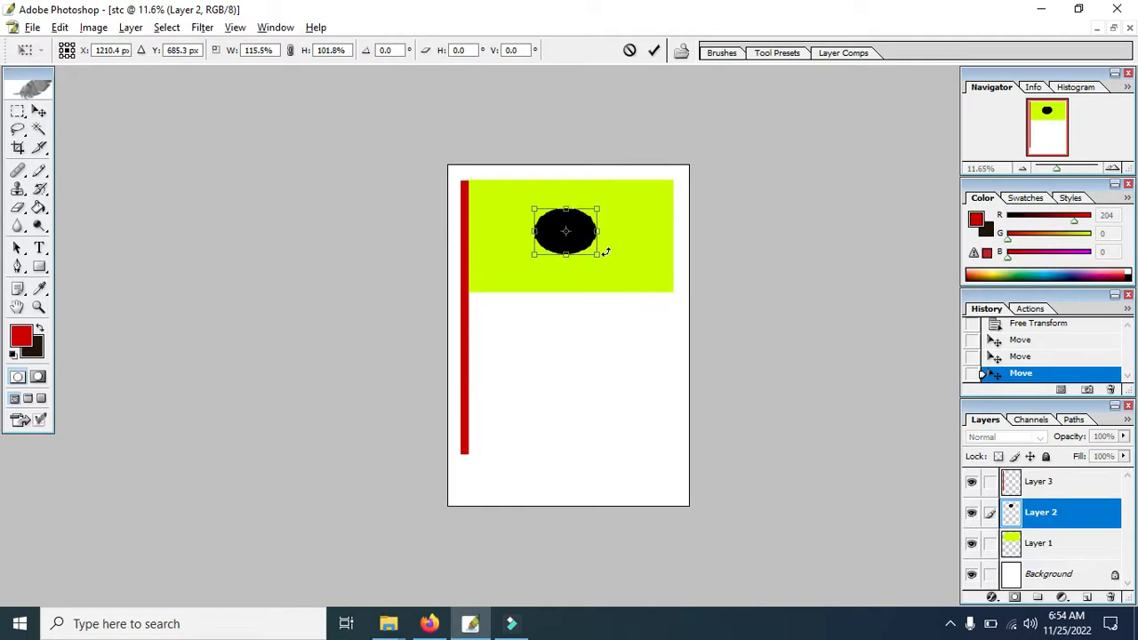
mouse_move(601, 255)
mouse_down()
mouse_move(638, 288)
mouse_move(611, 265)
mouse_up()
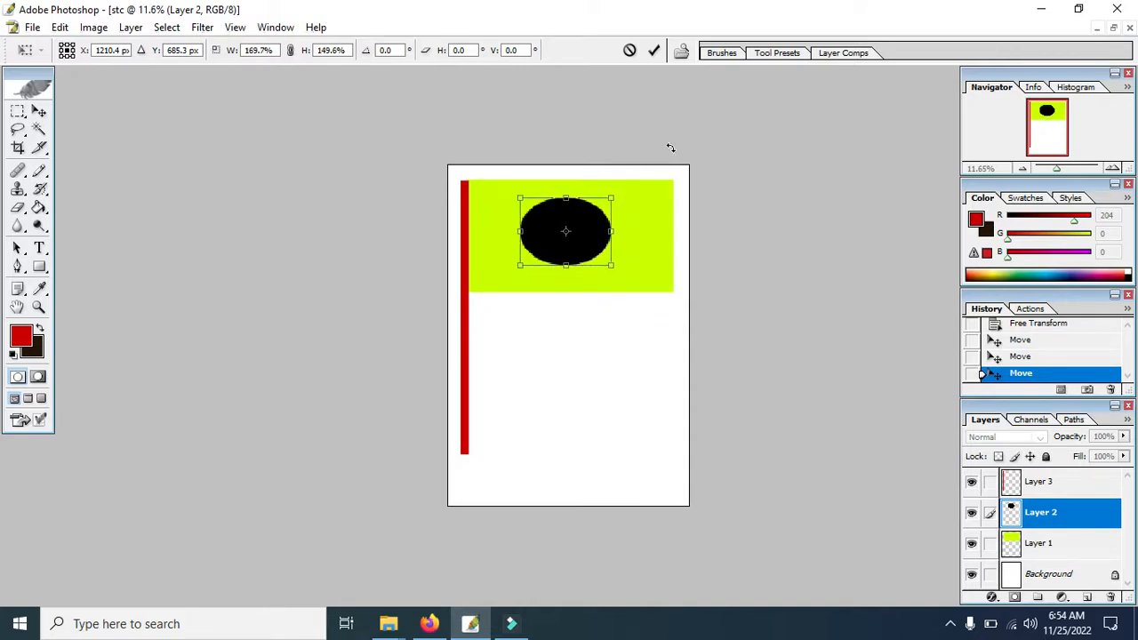
key(Return)
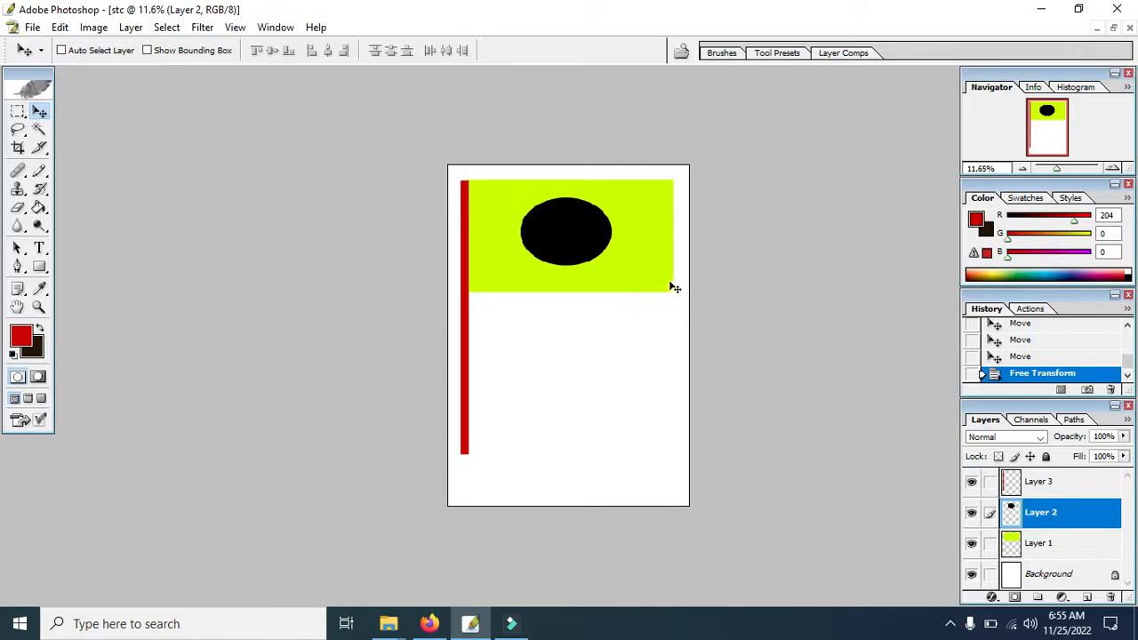
Nudge Layer 1's flag toward the pole and distort it, lowering its bottom pole-side corner and pulling both outer corners inward, and commit the transform.
click(1038, 547)
drag(643, 262, 642, 272)
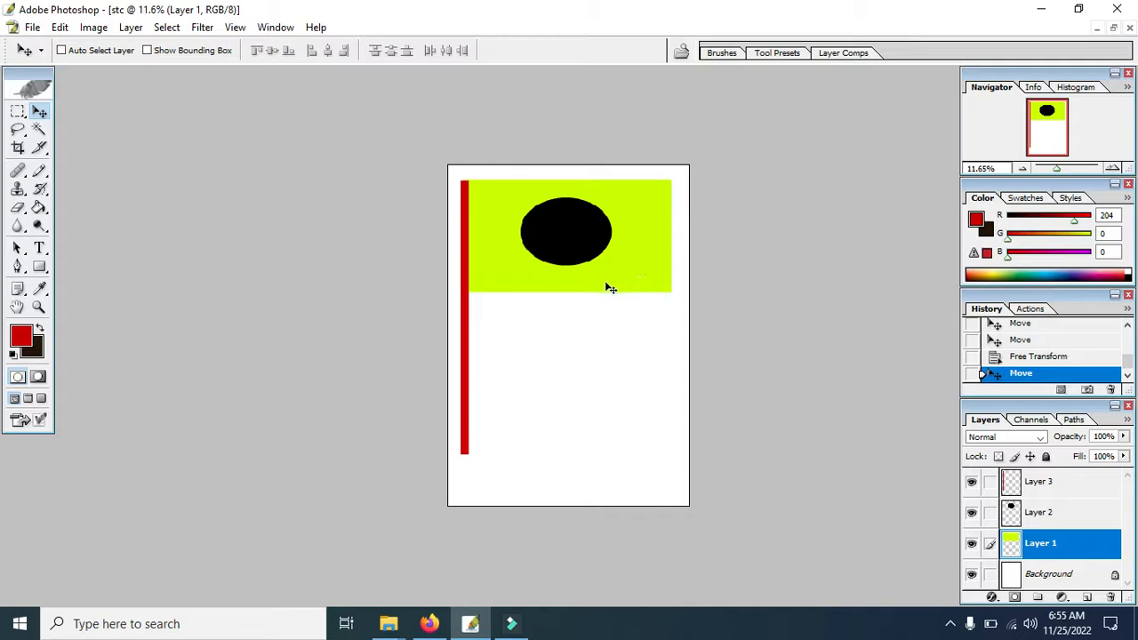
key(ctrl+t)
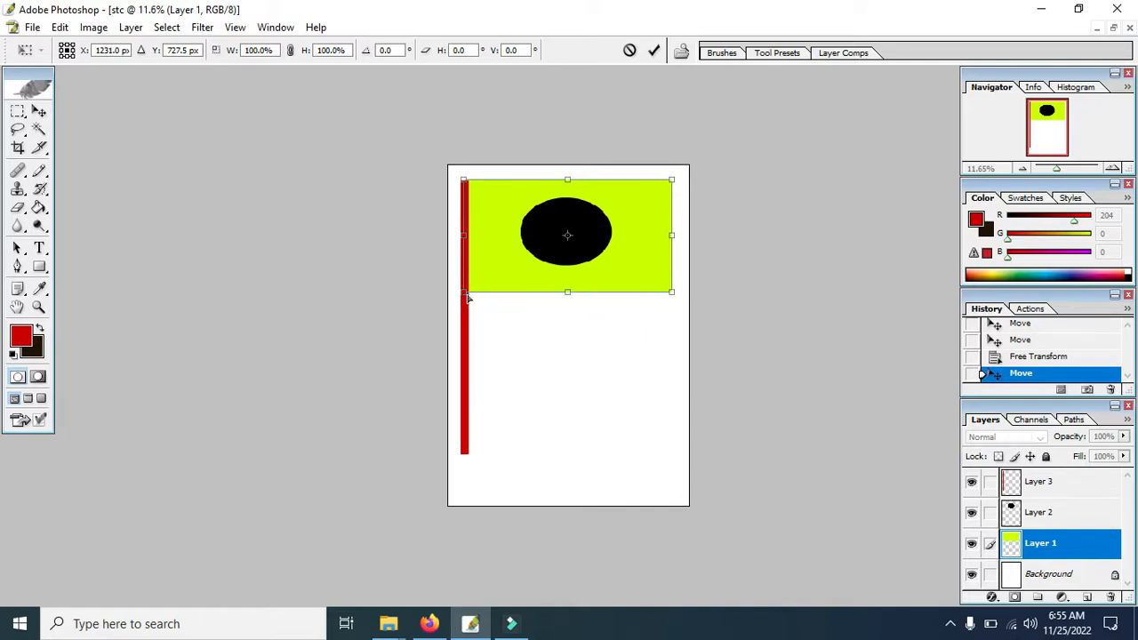
drag(467, 297, 466, 396)
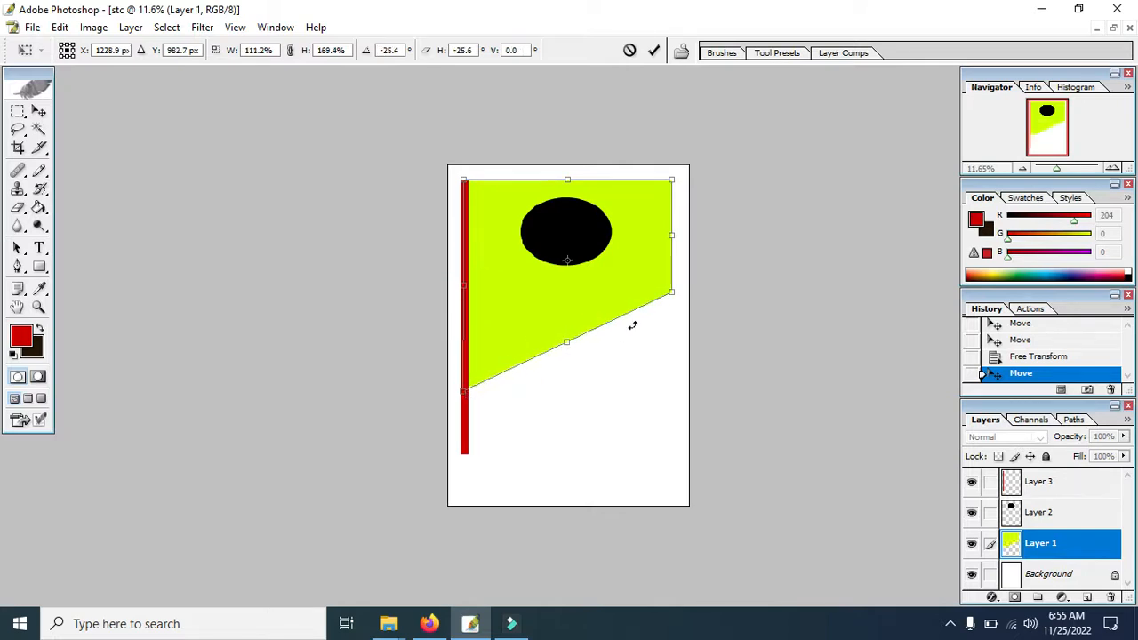
drag(671, 295, 619, 291)
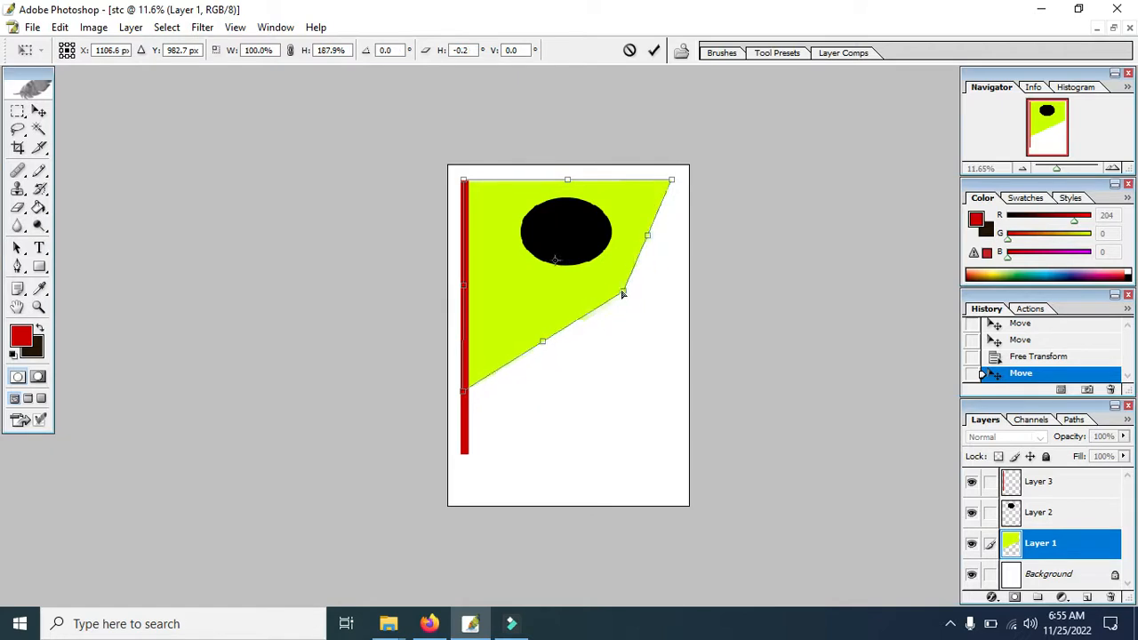
drag(672, 184, 623, 174)
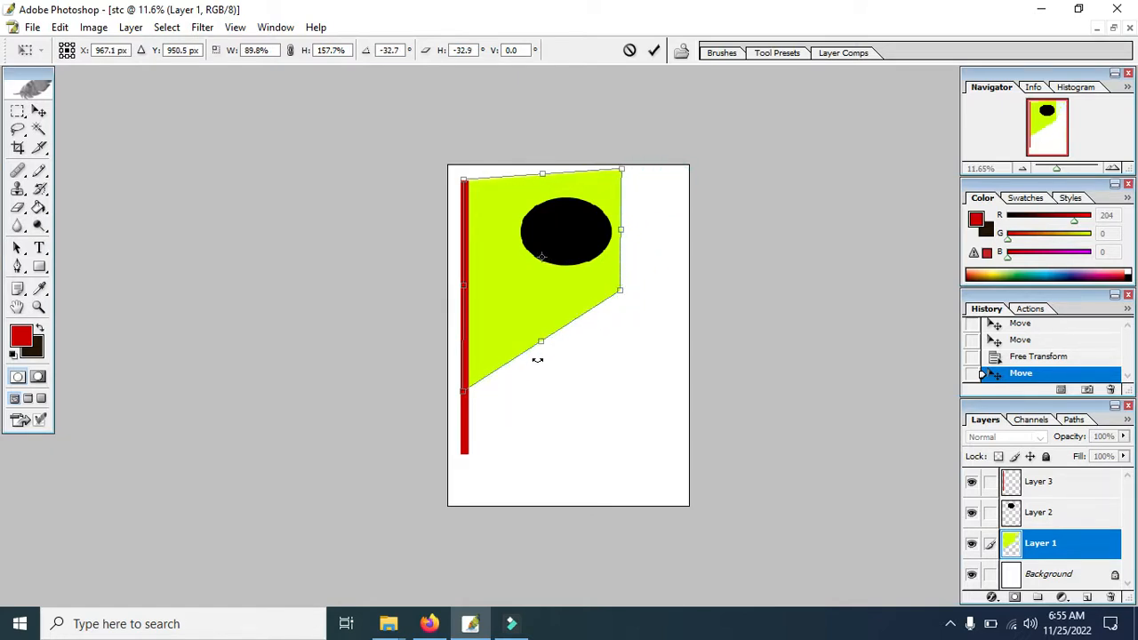
drag(620, 292, 590, 290)
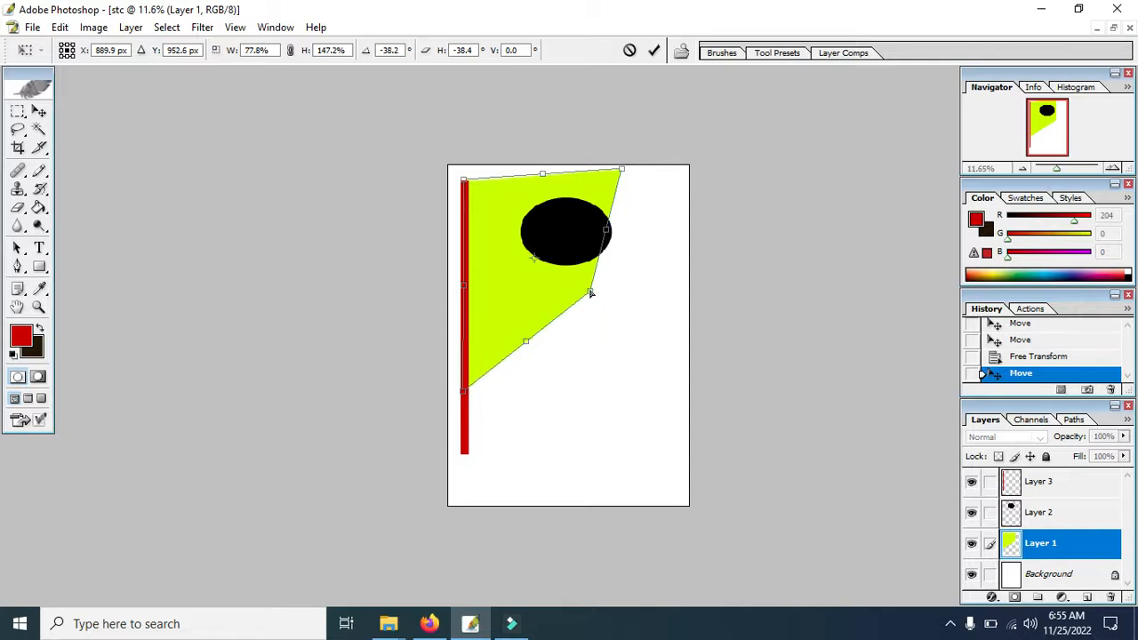
mouse_move(621, 170)
mouse_down()
mouse_move(587, 171)
mouse_move(599, 170)
mouse_up()
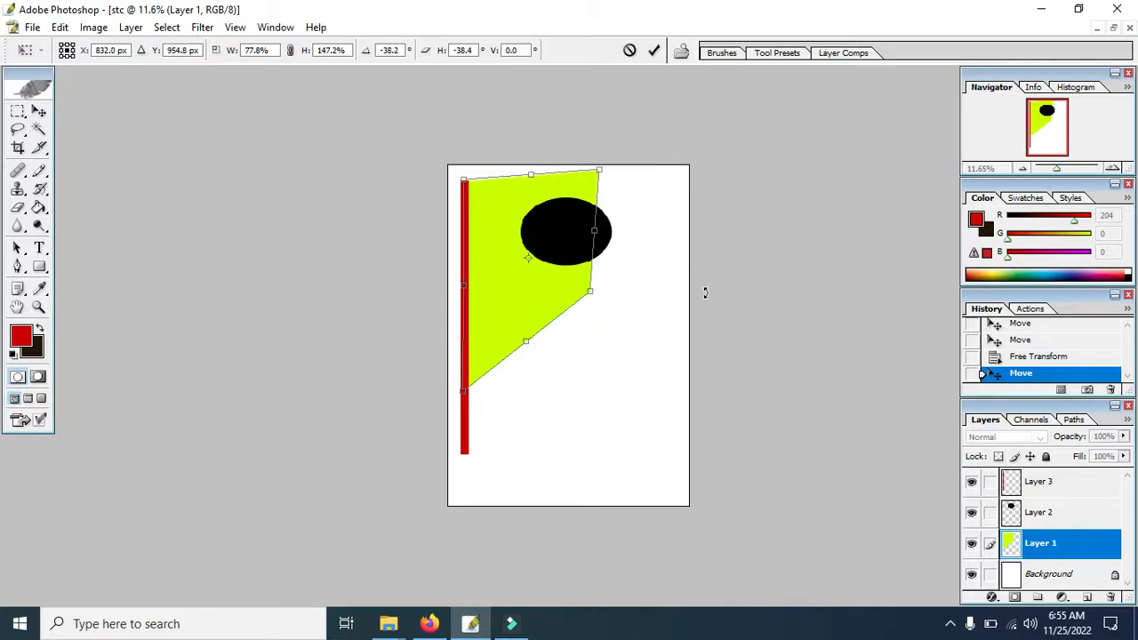
click(653, 50)
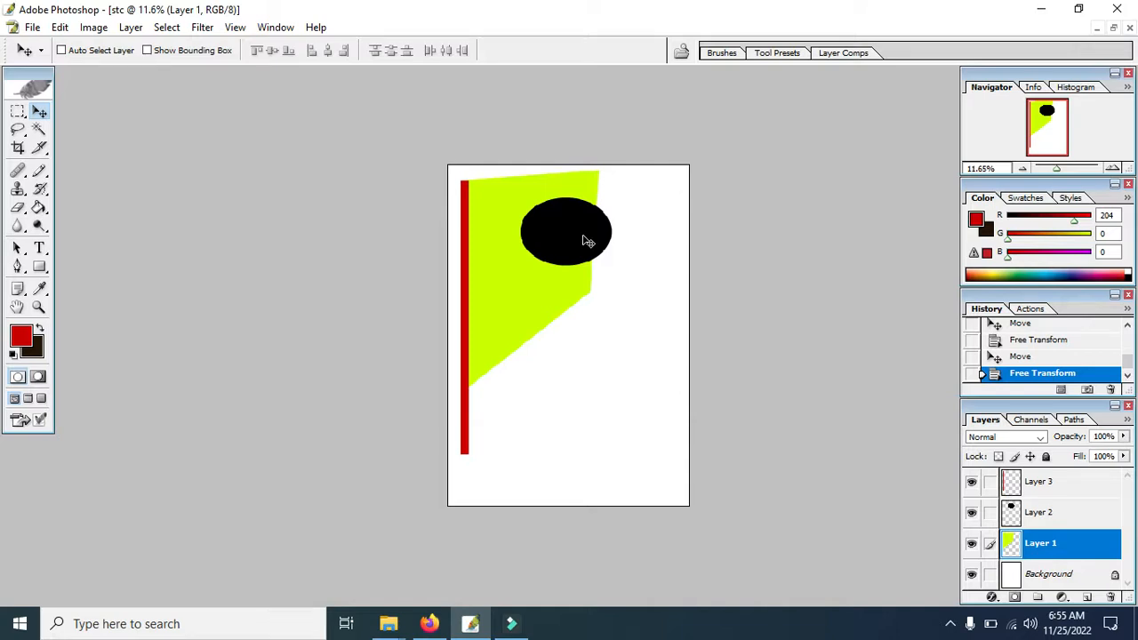
Move the black circle on Layer 2 back inside the flag and distort it with Free Transform into a slanted oval matching the flag's perspective.
click(1034, 514)
drag(563, 229, 527, 257)
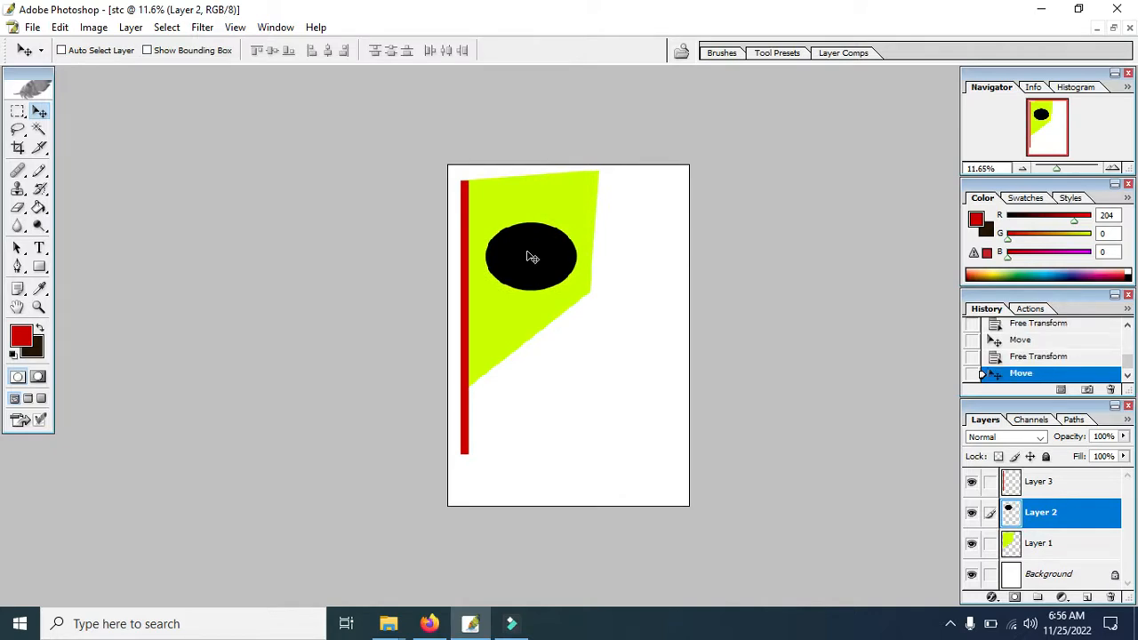
key(ctrl+t)
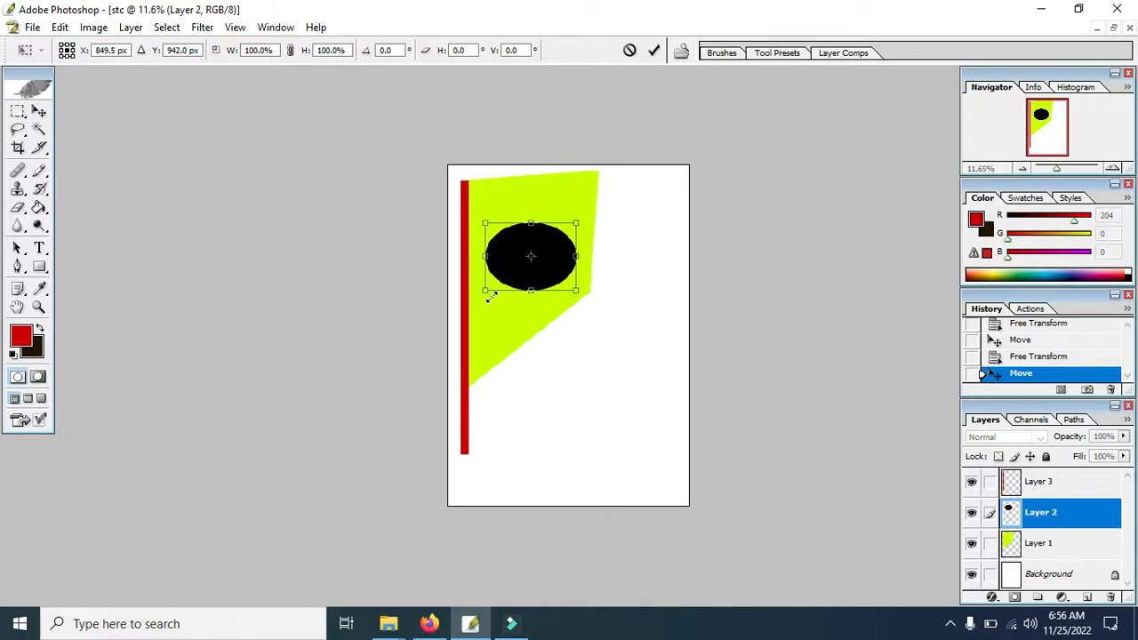
drag(486, 289, 490, 294)
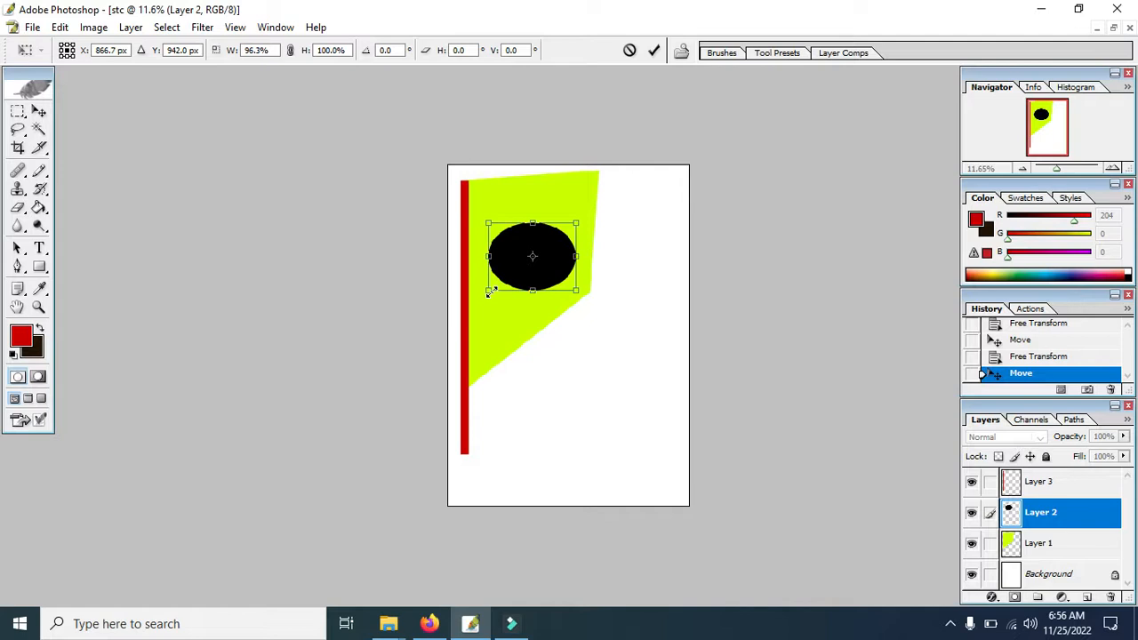
drag(489, 293, 485, 315)
drag(577, 296, 564, 206)
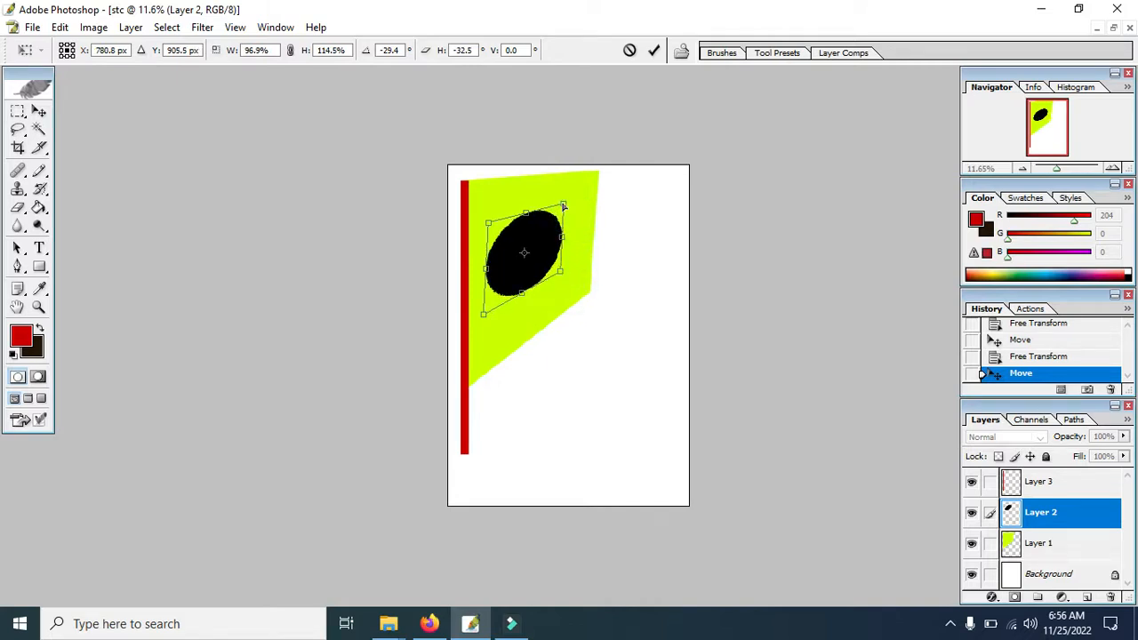
click(653, 50)
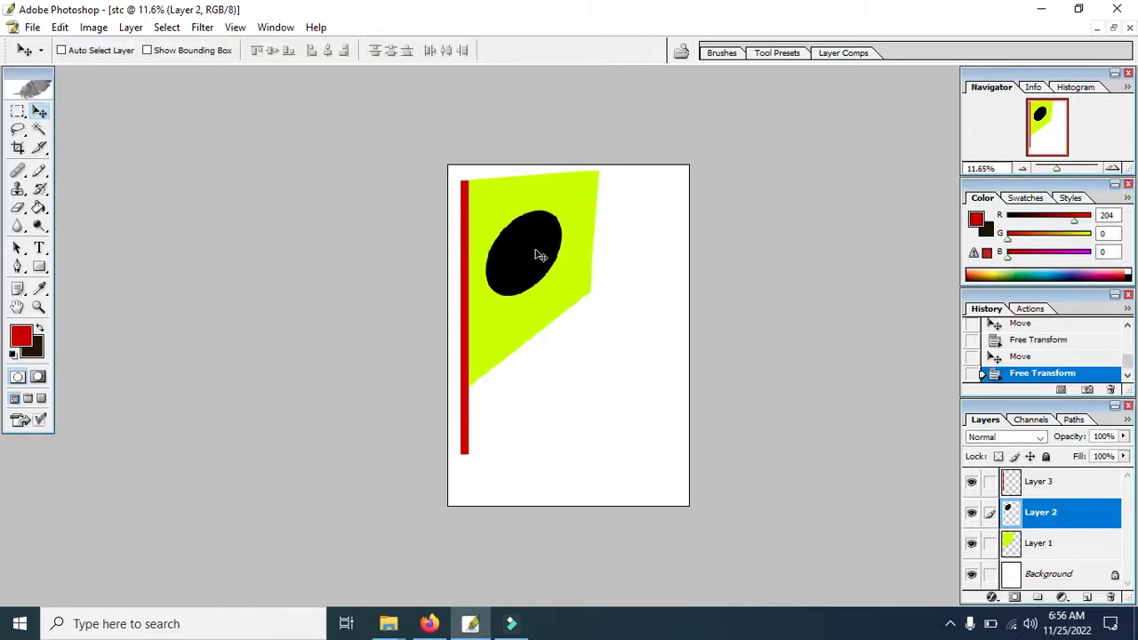
drag(541, 250, 544, 252)
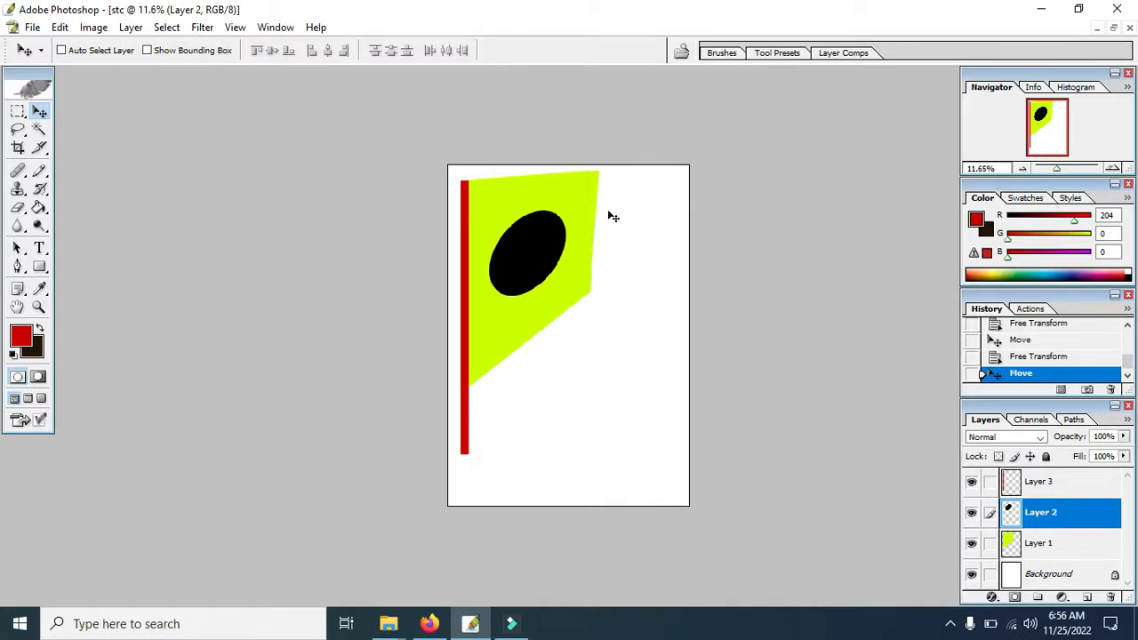
Set the foreground color to dark green 003300 and fill the flag shape on Layer 1 with the Paint Bucket.
click(1022, 547)
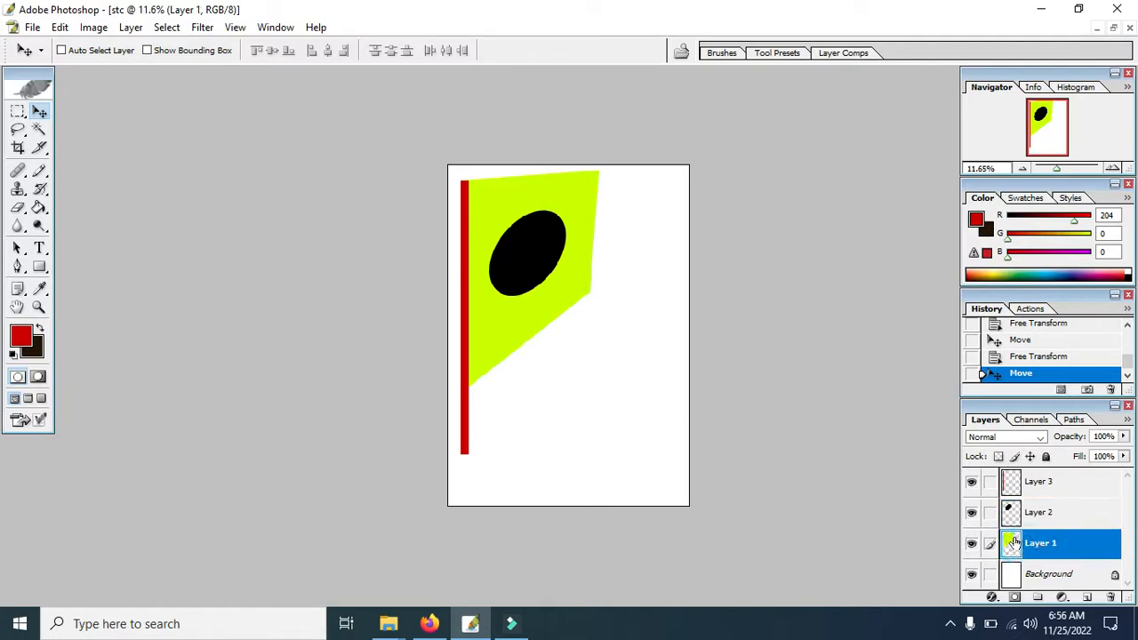
click(1042, 540)
click(21, 335)
mouse_move(756, 332)
mouse_down()
mouse_move(757, 322)
mouse_move(755, 333)
mouse_up()
click(713, 372)
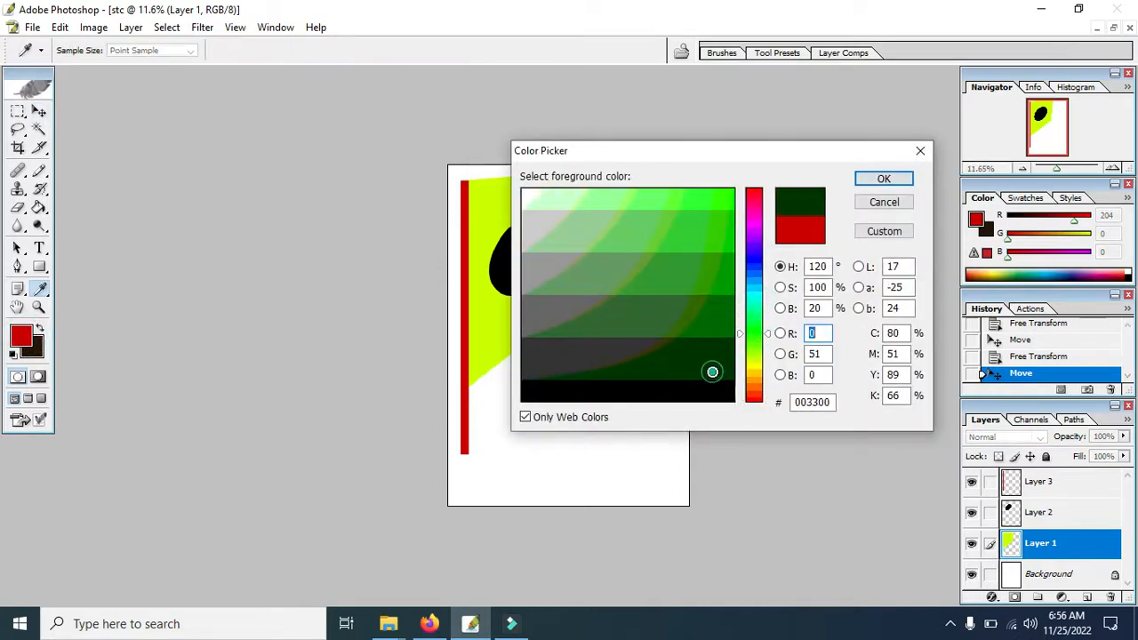
click(875, 178)
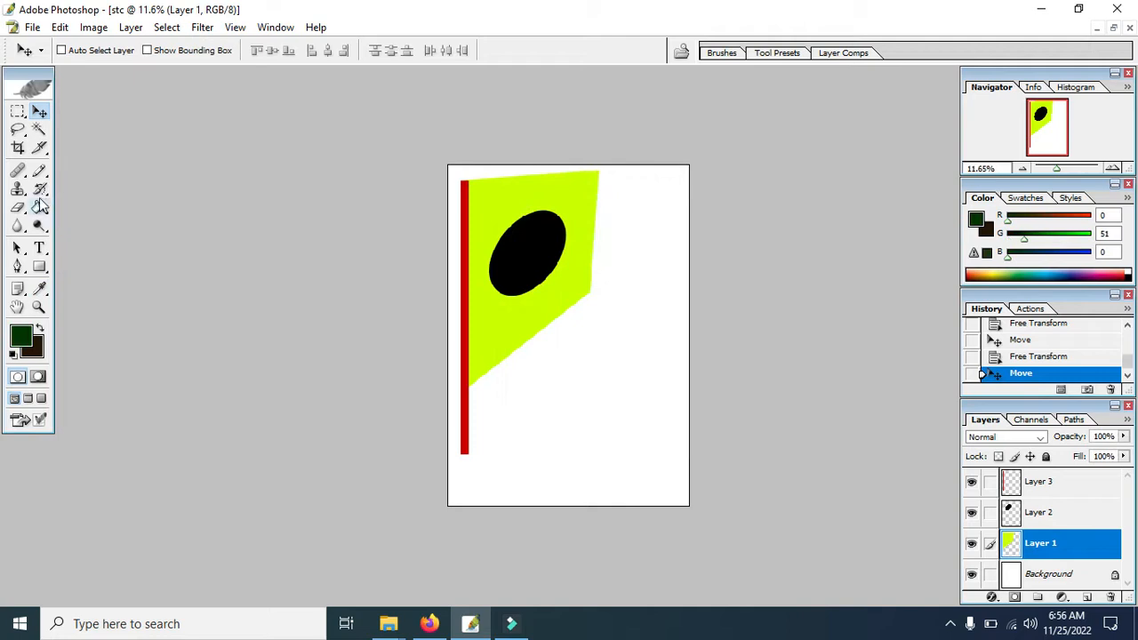
click(39, 209)
click(507, 211)
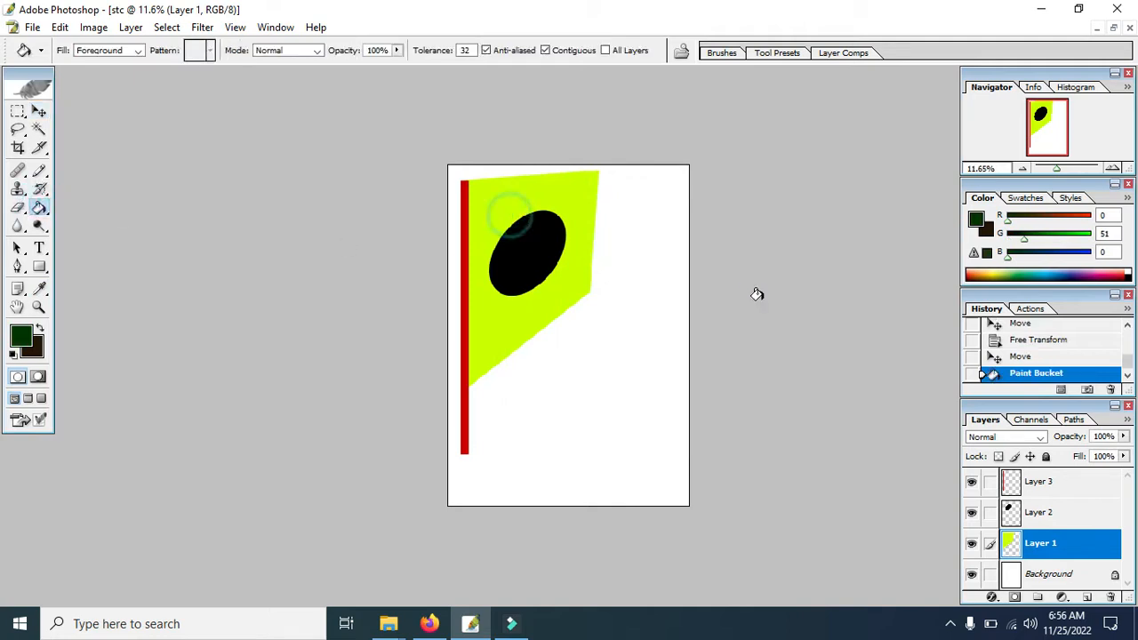
Set the foreground color to dark red (R 153, G 0, B 0) and fill the oval on Layer 2 with the Paint Bucket.
click(1036, 514)
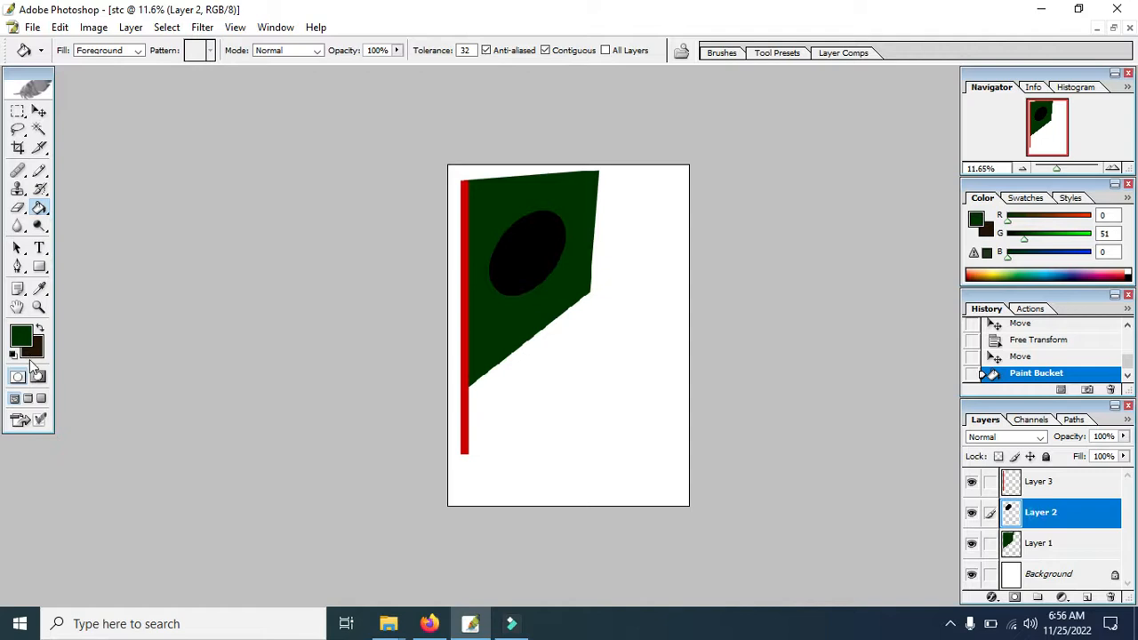
click(21, 334)
mouse_move(754, 399)
mouse_down()
mouse_move(754, 384)
mouse_move(753, 397)
mouse_up()
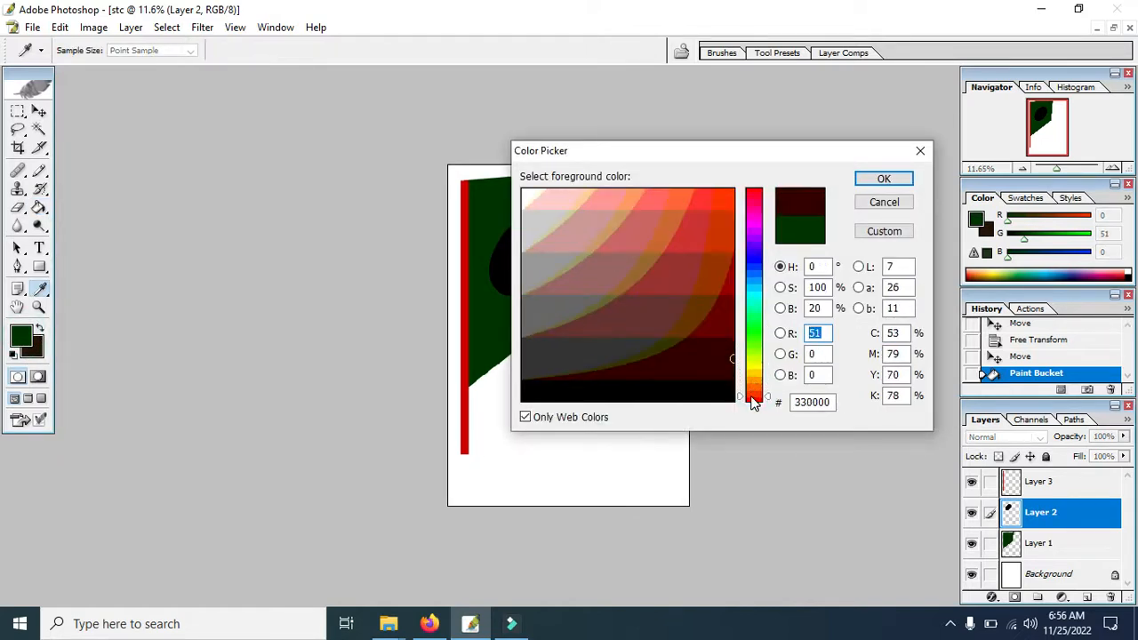
click(715, 321)
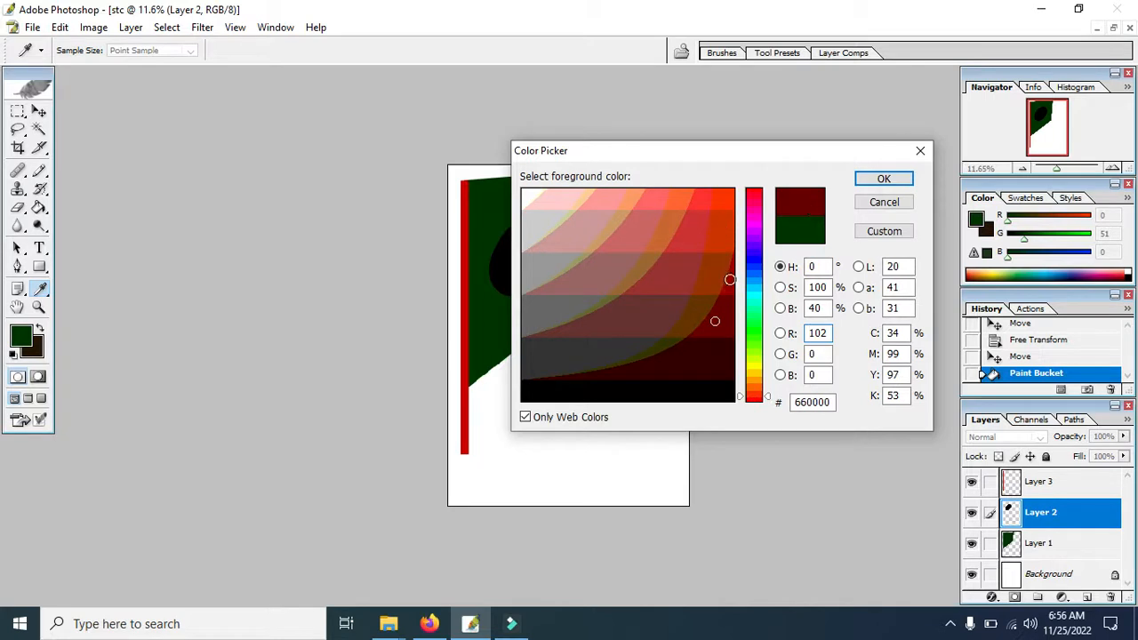
drag(750, 260, 757, 311)
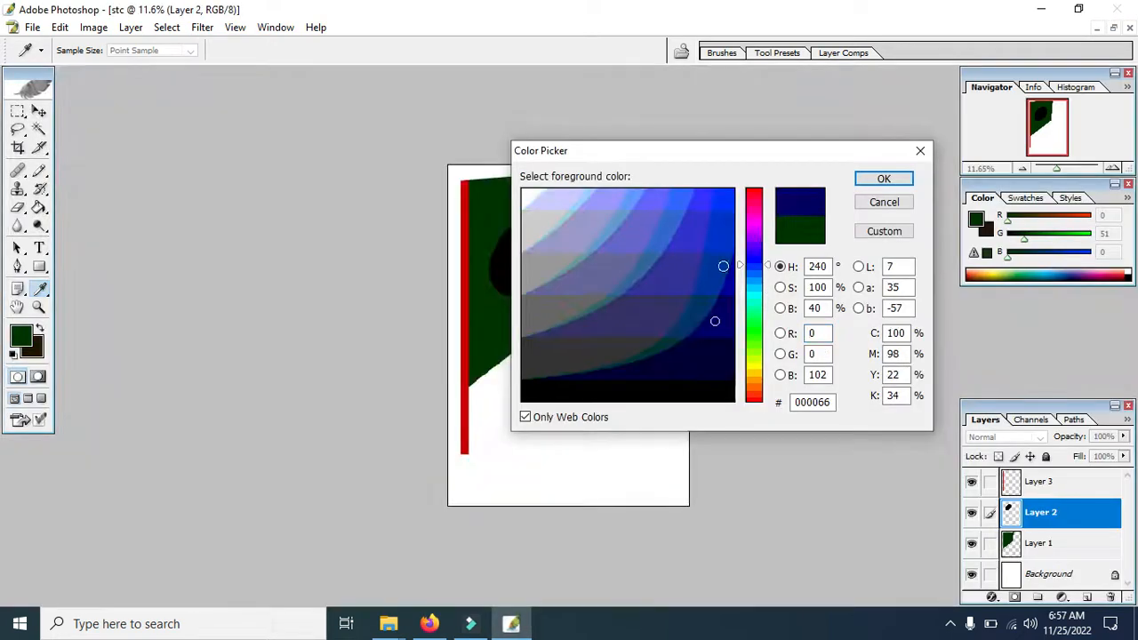
drag(724, 151, 615, 158)
click(652, 196)
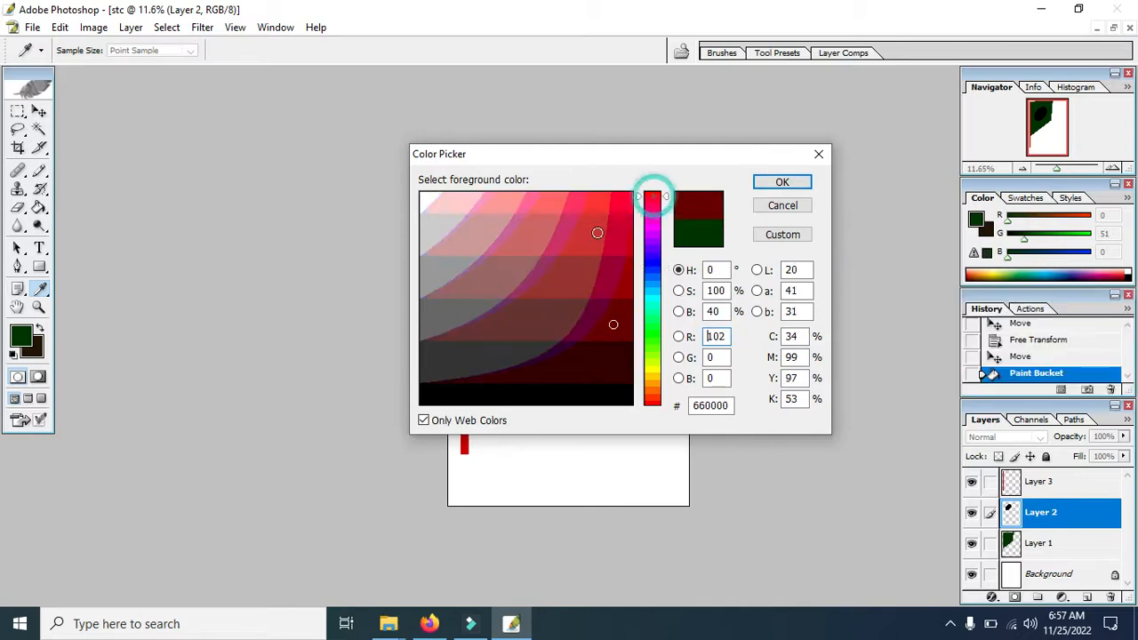
click(624, 290)
click(778, 183)
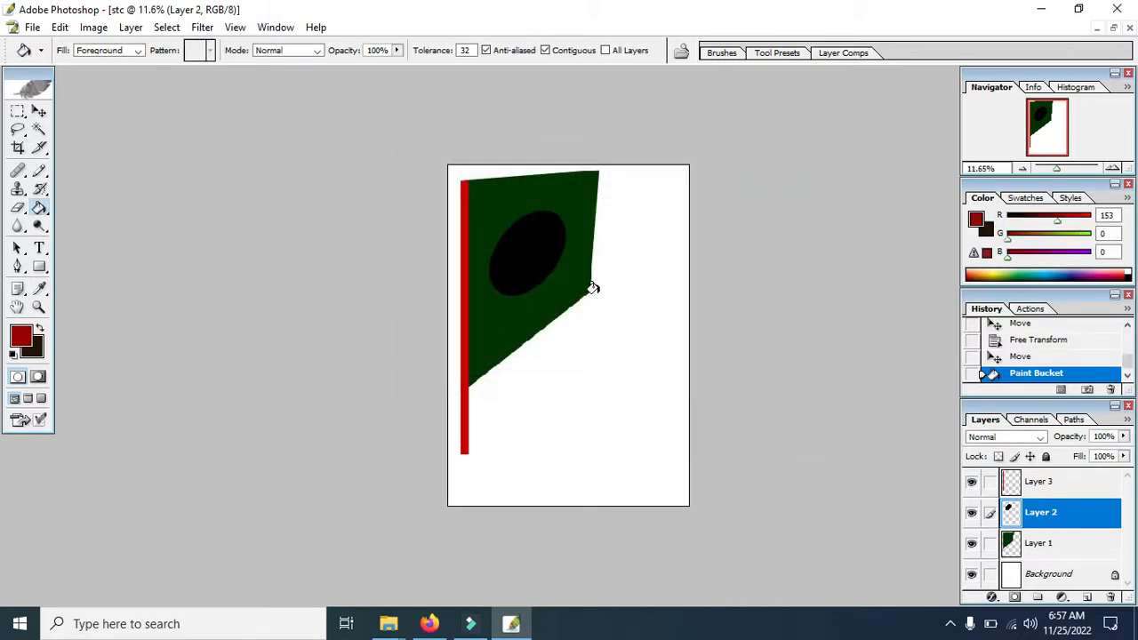
click(531, 252)
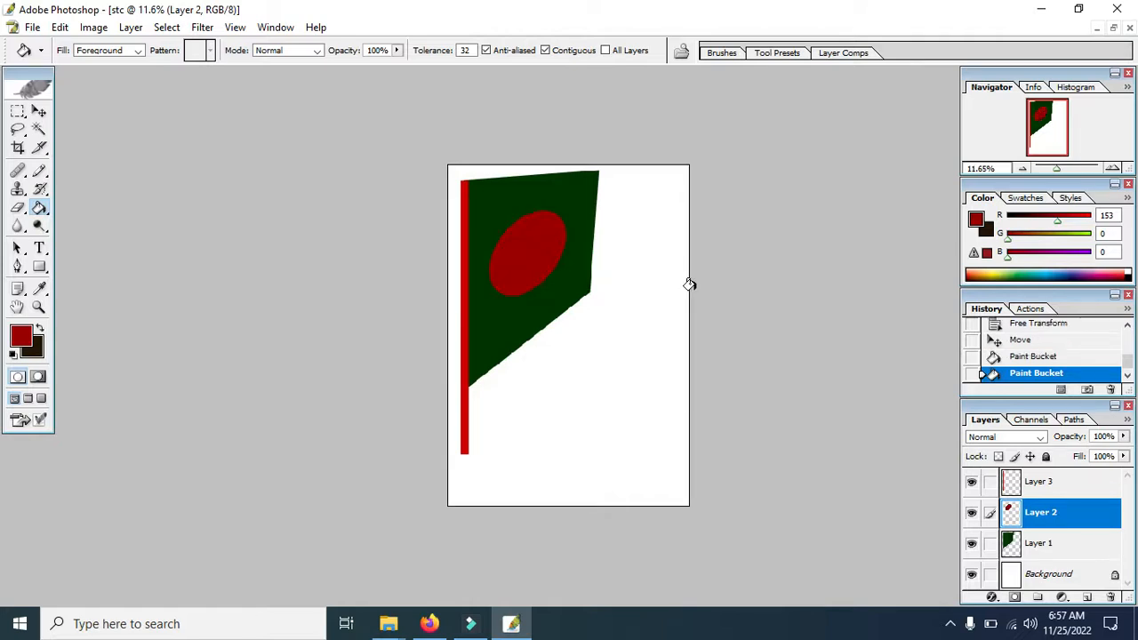
click(18, 111)
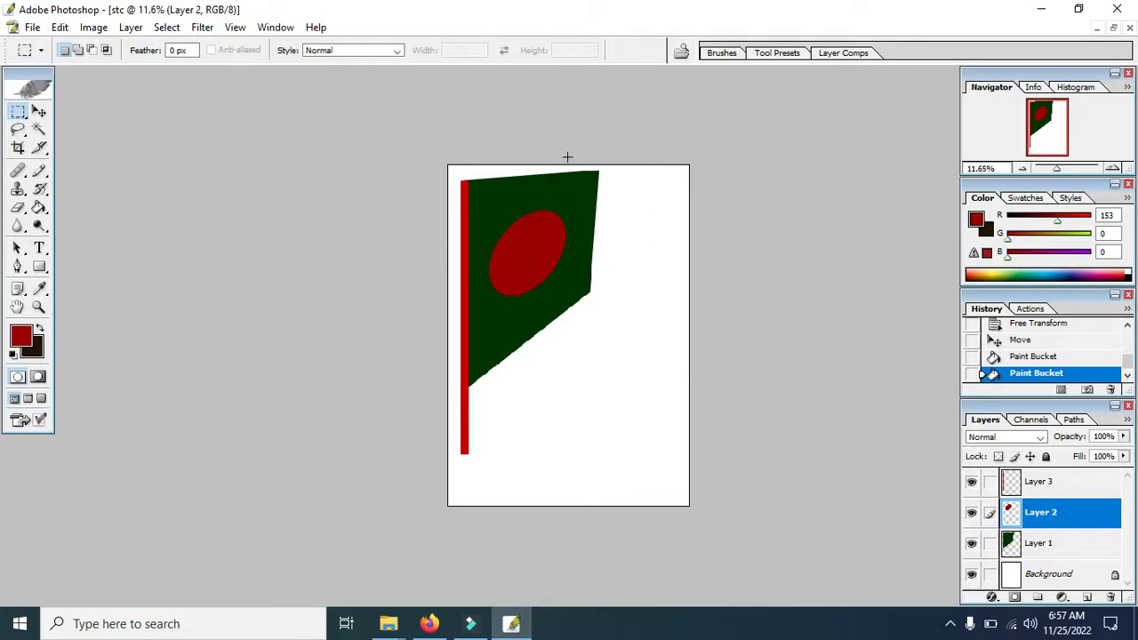
click(950, 623)
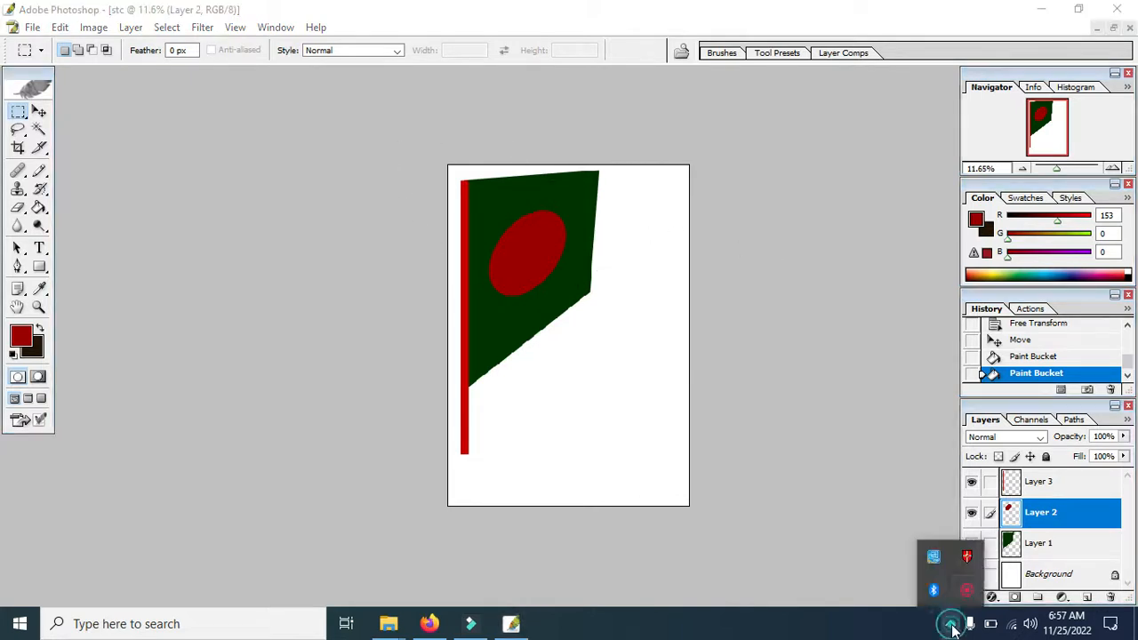
click(968, 592)
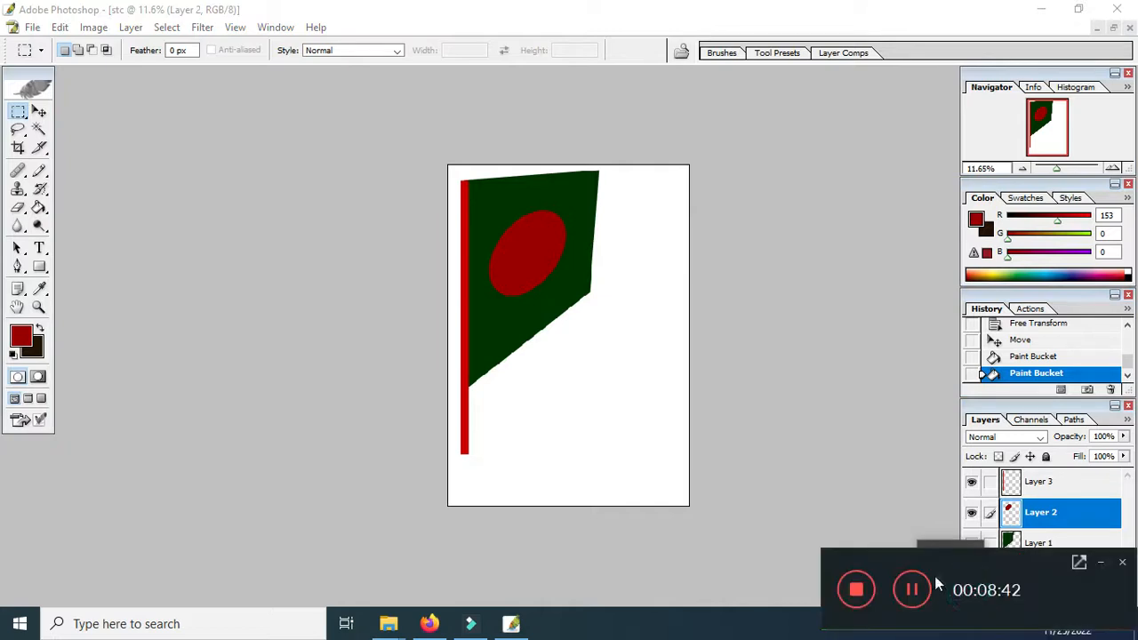